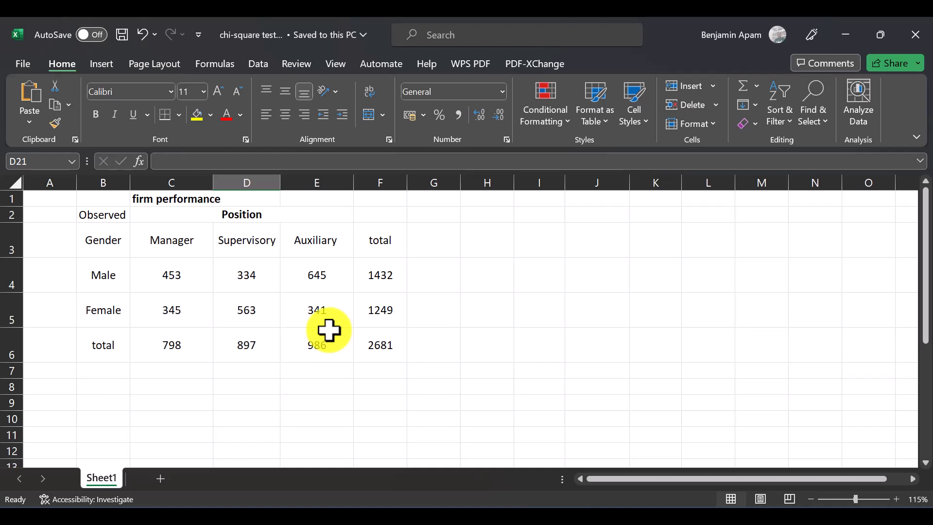
Step: Move the chi-square equation object to sit above the Auxiliary and total columns of the observed table
left_click(446, 223)
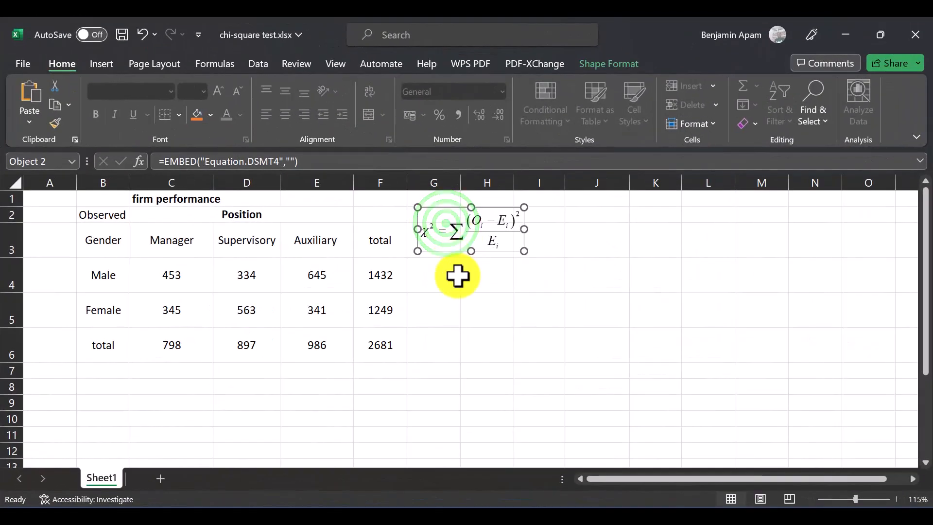
left_click(456, 285)
left_click(446, 237)
left_click_drag(472, 232, 359, 213)
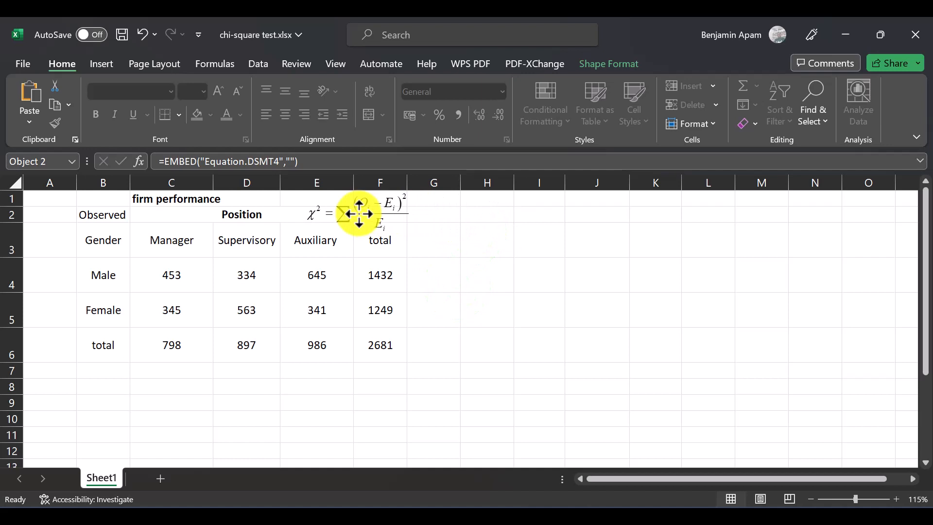
left_click(445, 238)
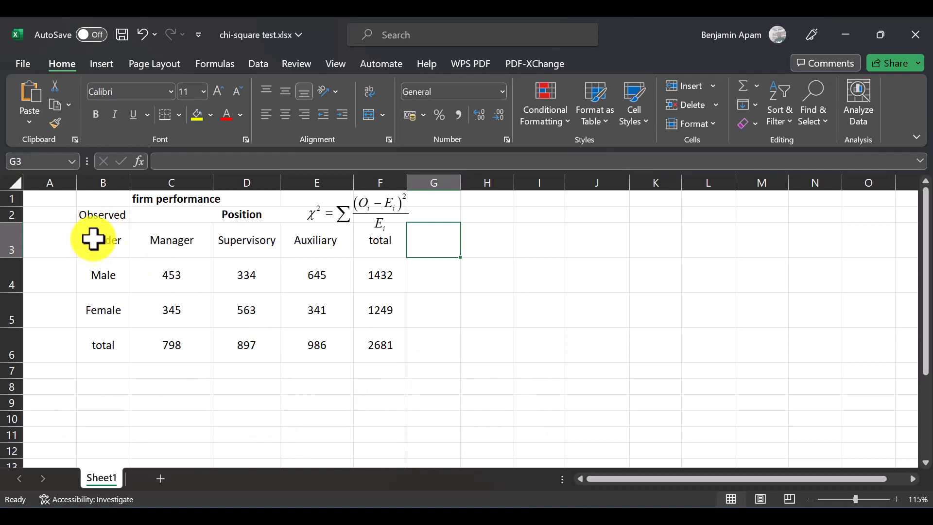
Step: Copy the observed table in B3:F6 and paste the copy starting at H3
left_click_drag(99, 238, 372, 351)
key("ctrl+c")
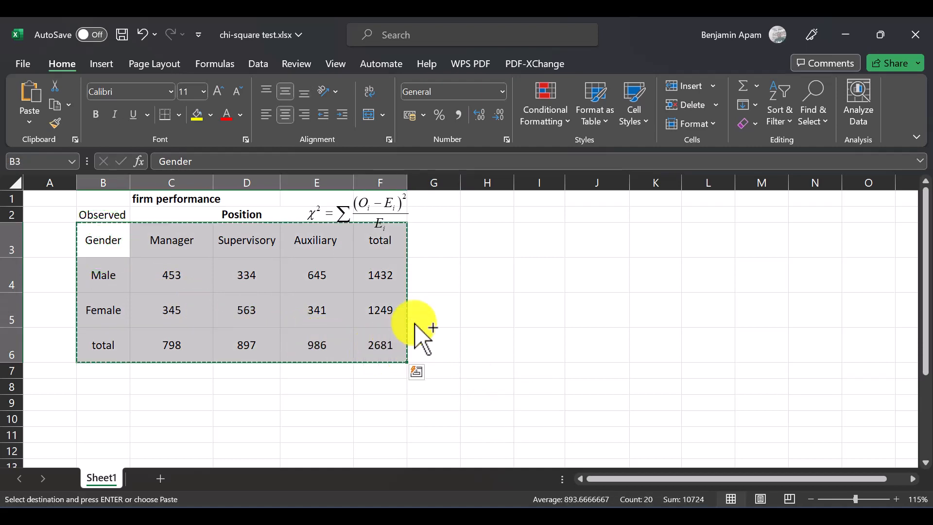
left_click(473, 238)
key("ctrl+v")
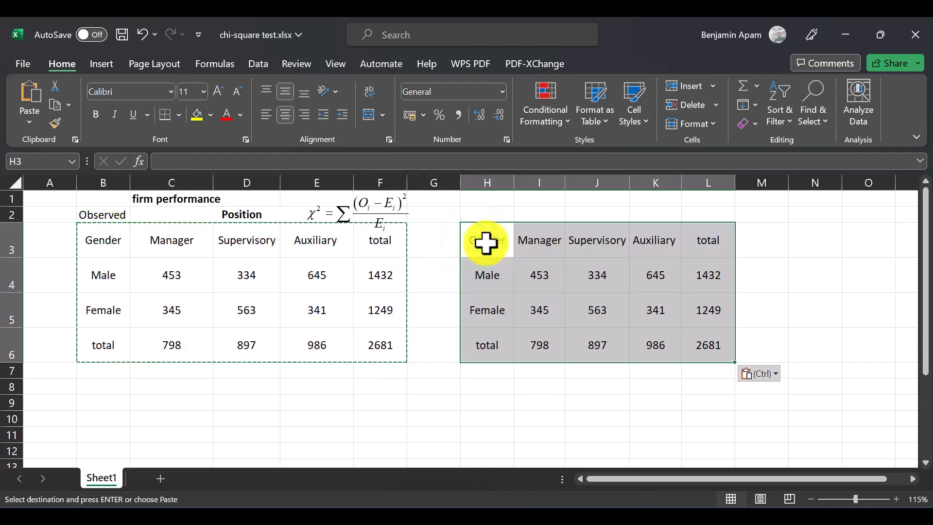
key("Escape")
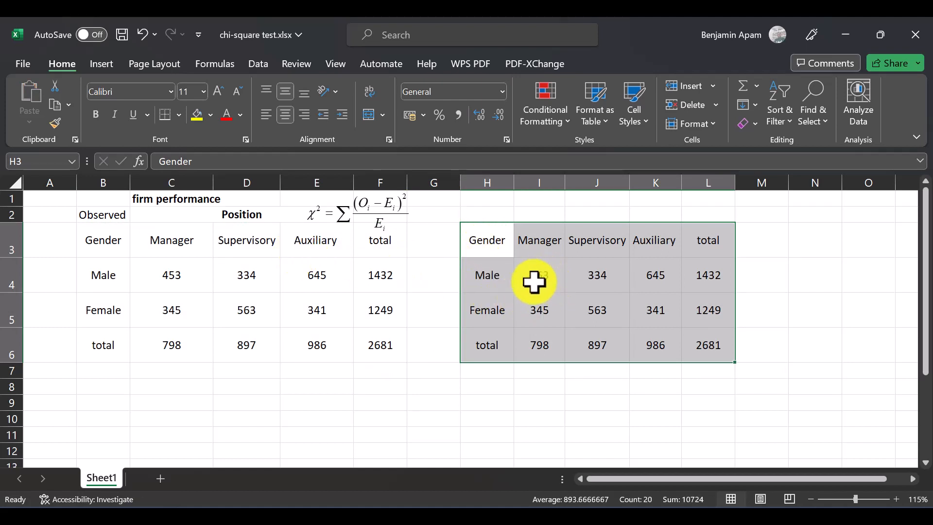
Step: Clear all numbers in I4:L6 of the copied table and save the workbook
left_click_drag(540, 276, 702, 342)
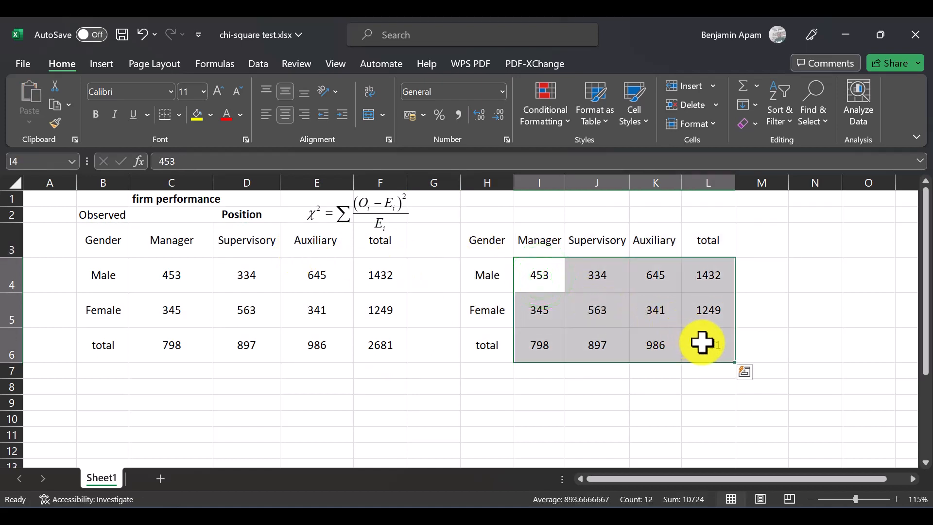
key("Delete")
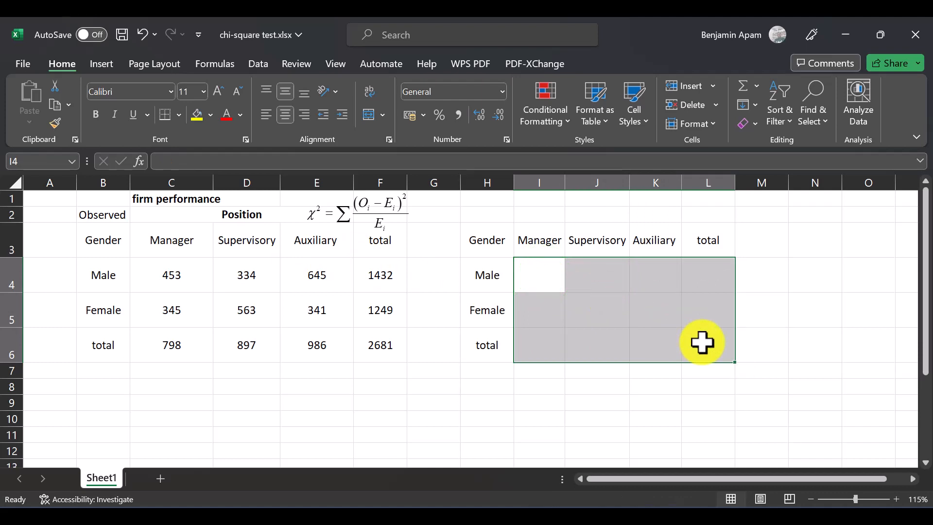
left_click(549, 266)
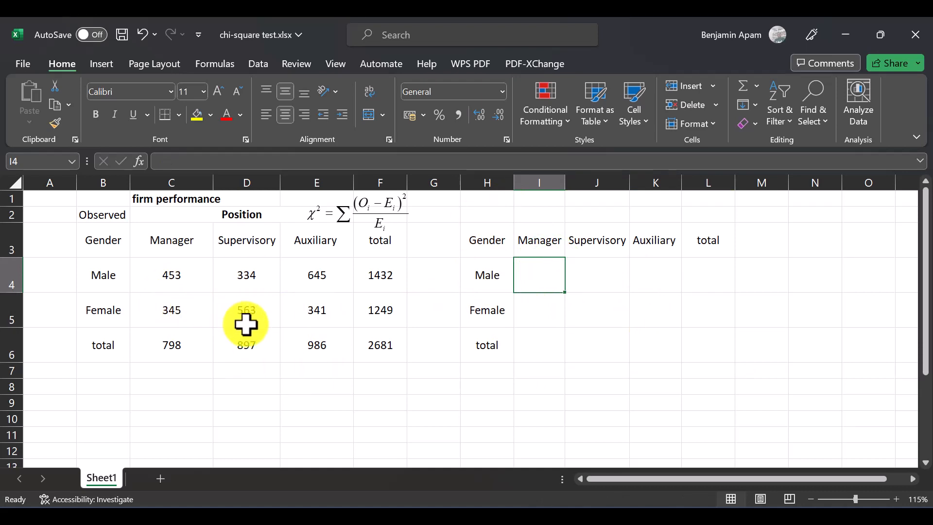
key("ctrl+s")
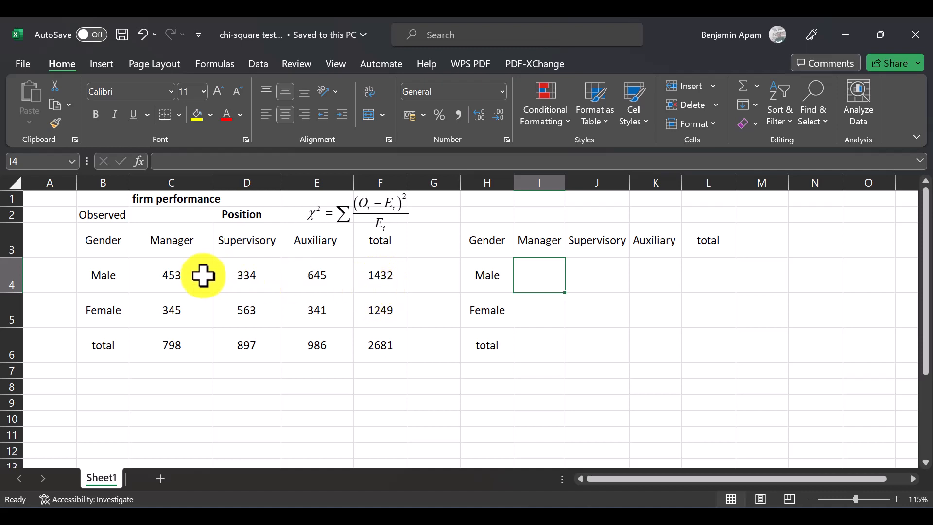
Step: Calculate the expected Male–Manager frequency in I4 with the formula =F4*C6/F6
left_click(159, 268)
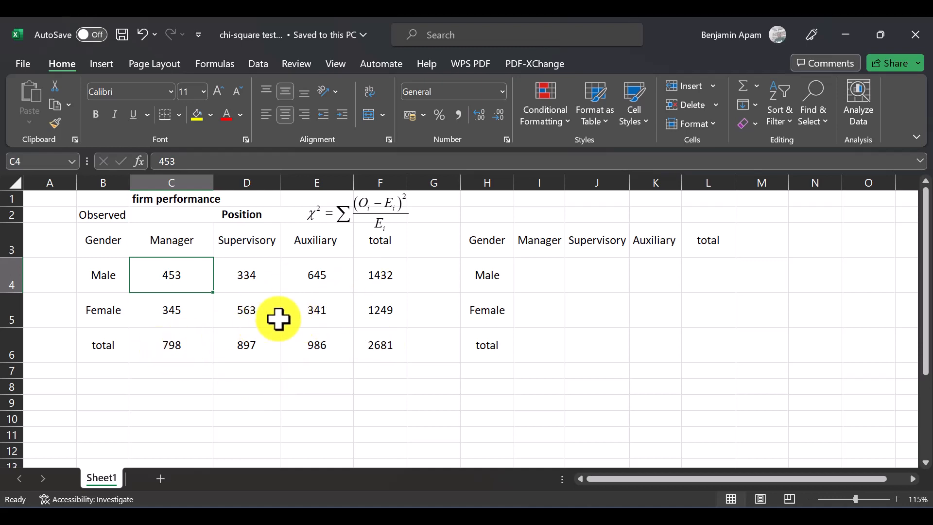
left_click(540, 280)
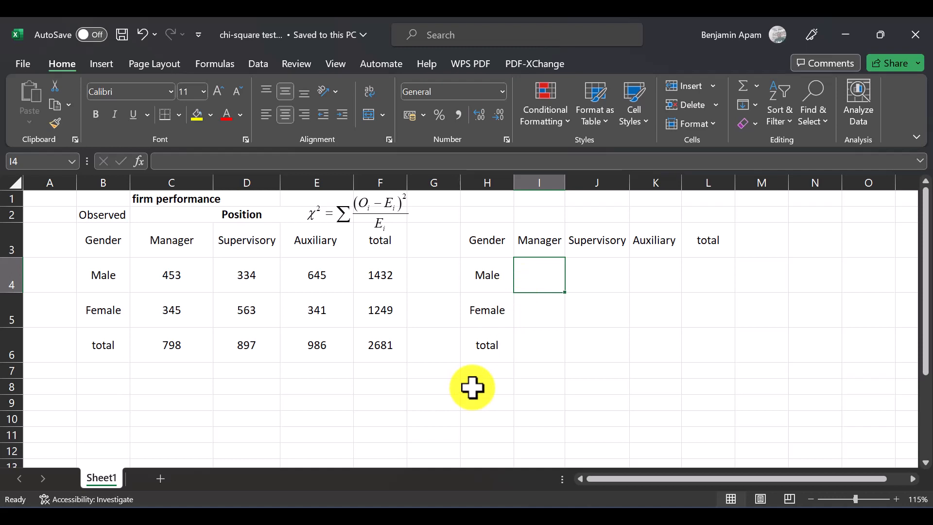
type("=")
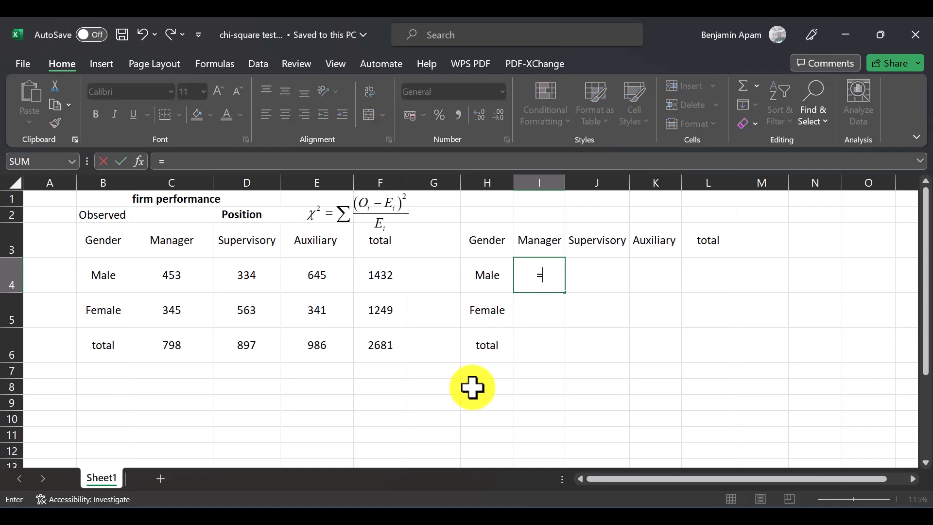
left_click(388, 279)
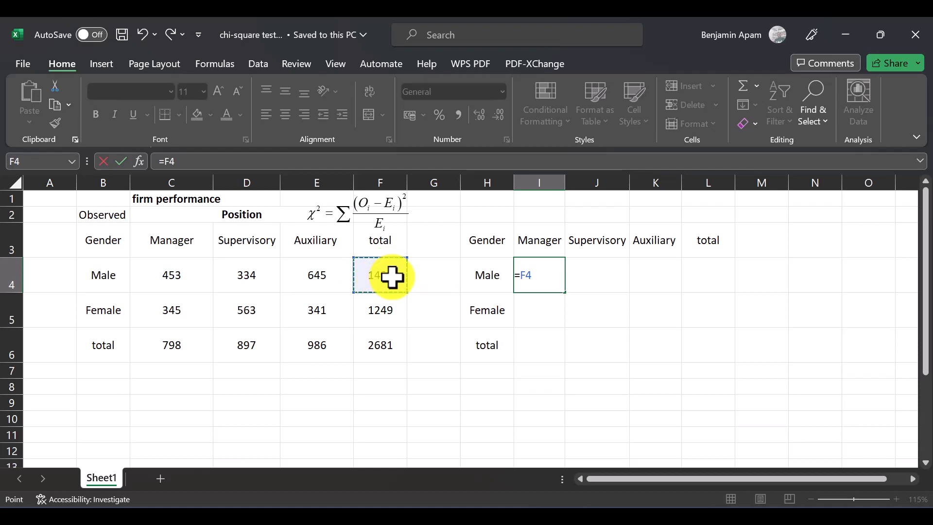
type("*")
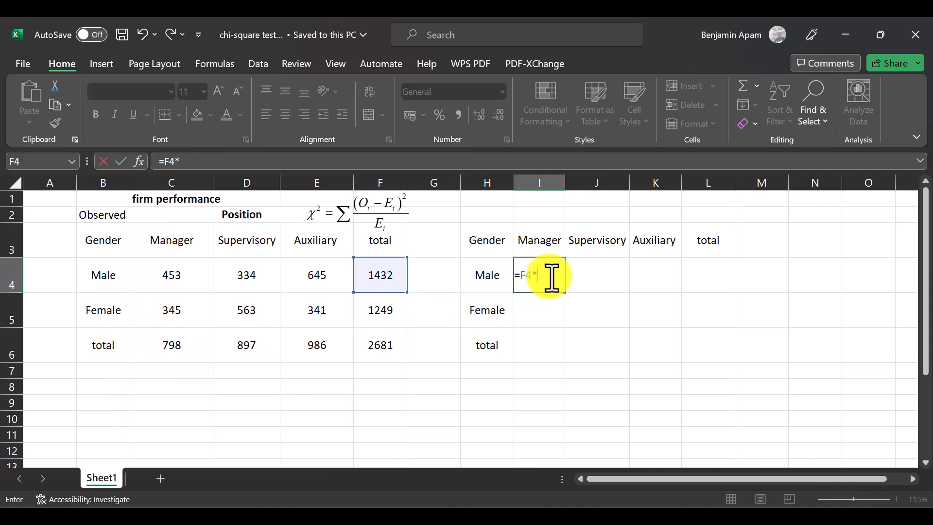
left_click(183, 340)
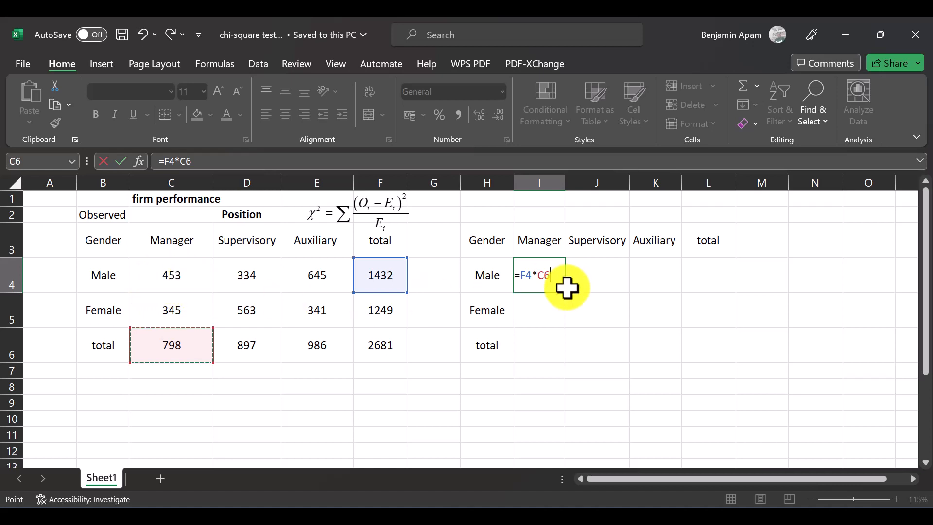
left_click(364, 349)
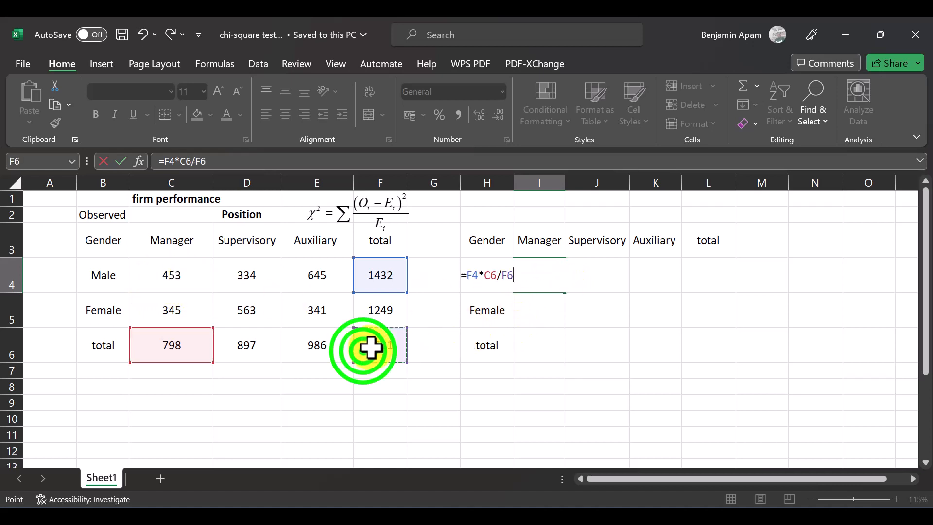
key("Return")
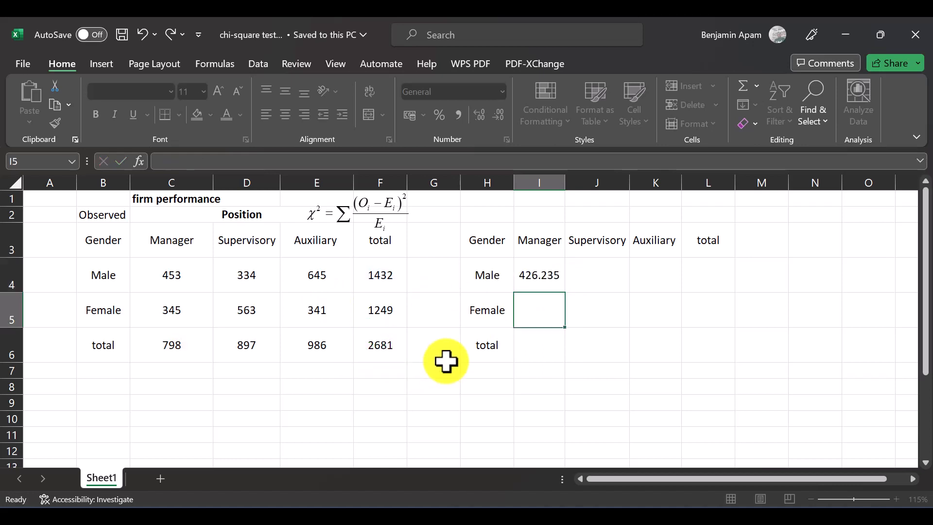
Step: Try filling the I4 formula across to L4, and check which cells the formula in I4 references
left_click(552, 281)
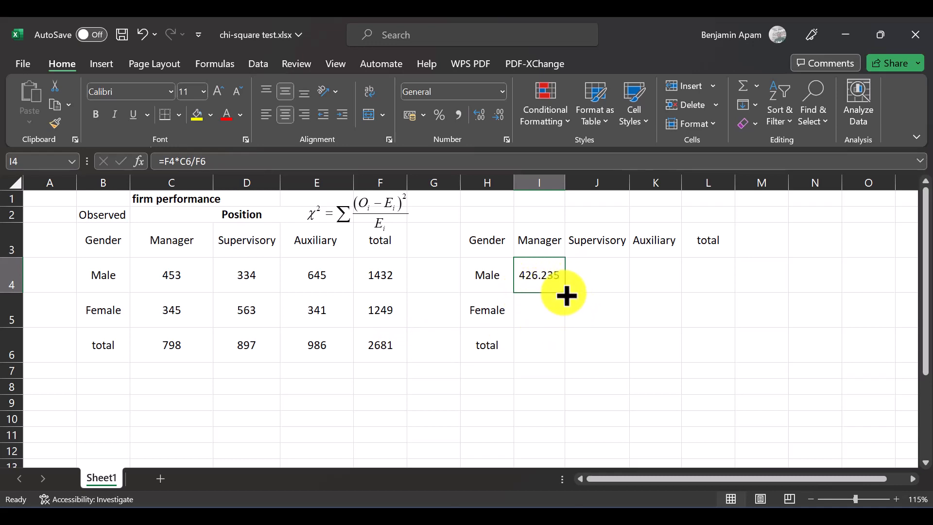
left_click_drag(565, 295, 719, 293)
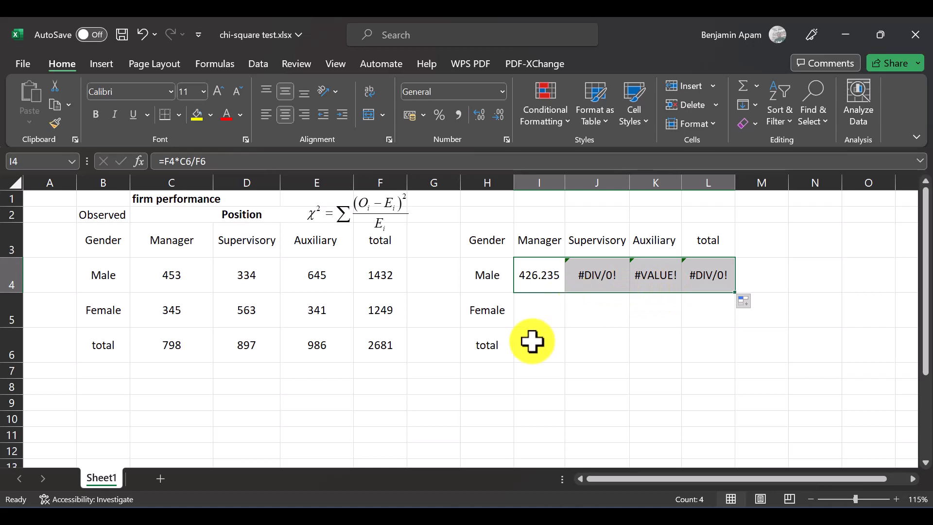
left_click(541, 284)
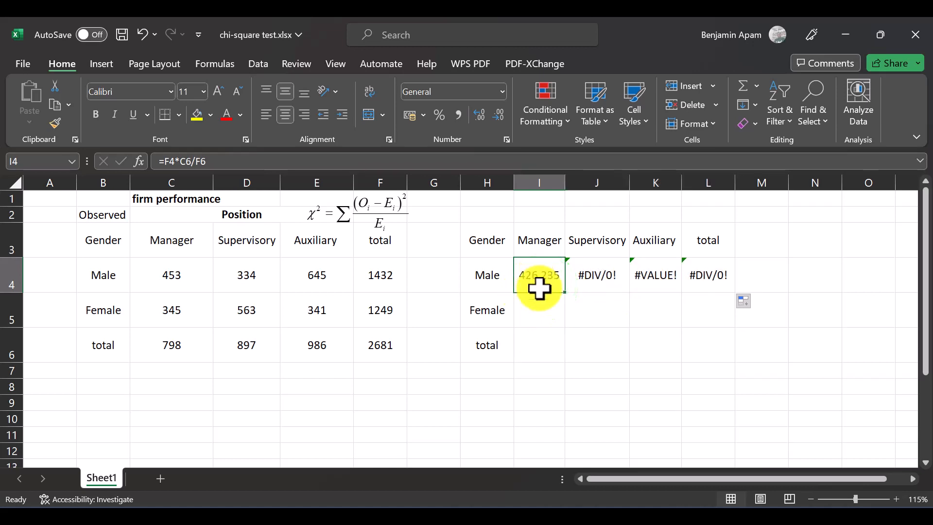
left_click(510, 159)
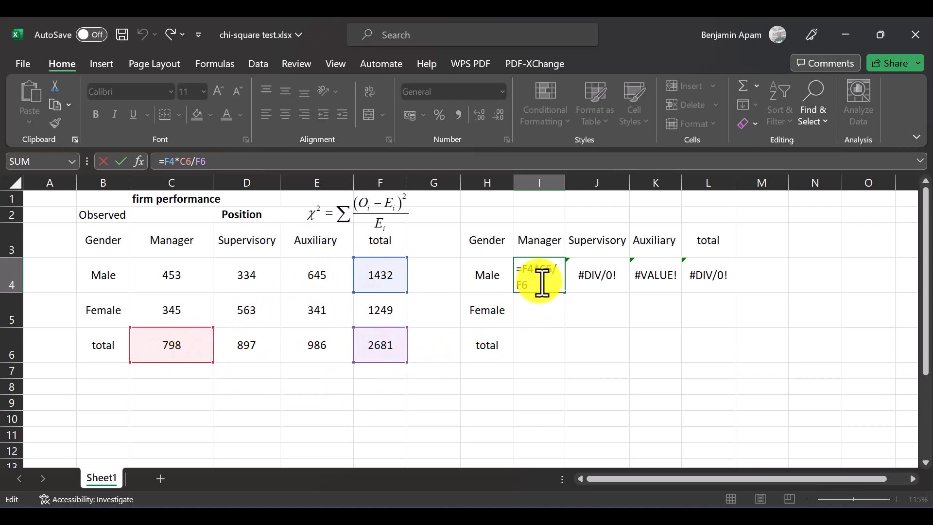
key("ctrl+Return")
Step: Check which cells the copied formula in J4 references, and undo the fill across row 4
left_click(590, 275)
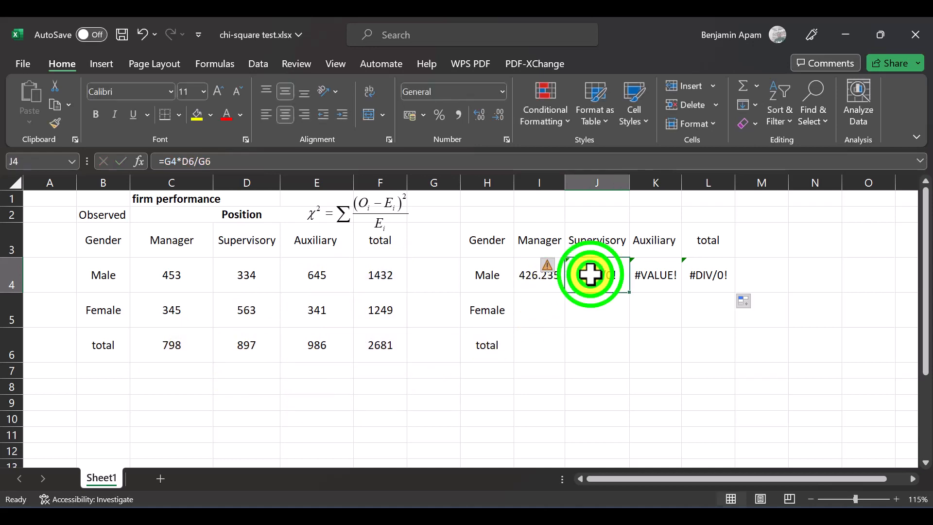
left_click(421, 161)
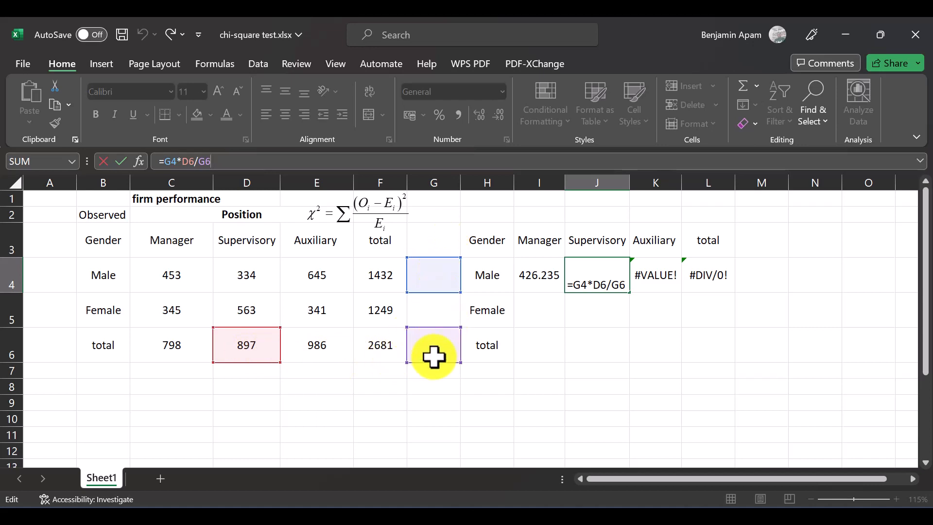
key("ctrl+Return")
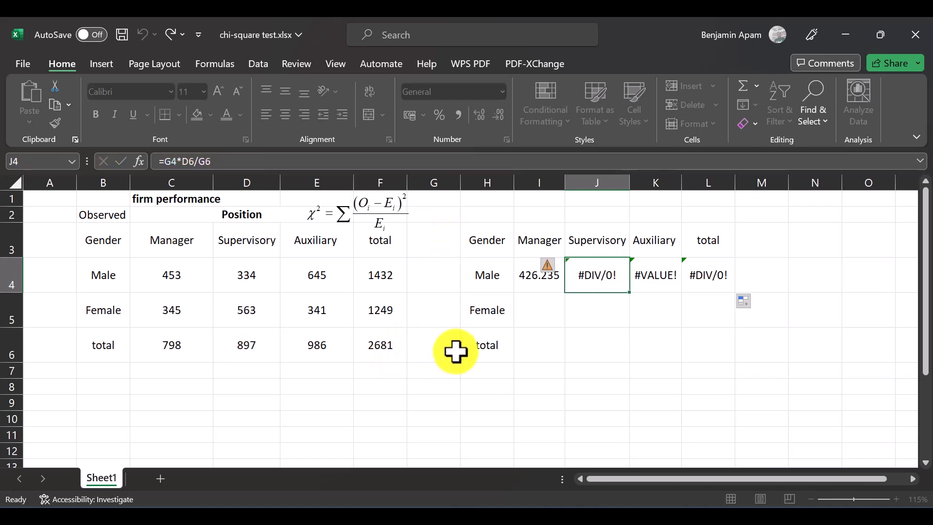
key("ctrl+z")
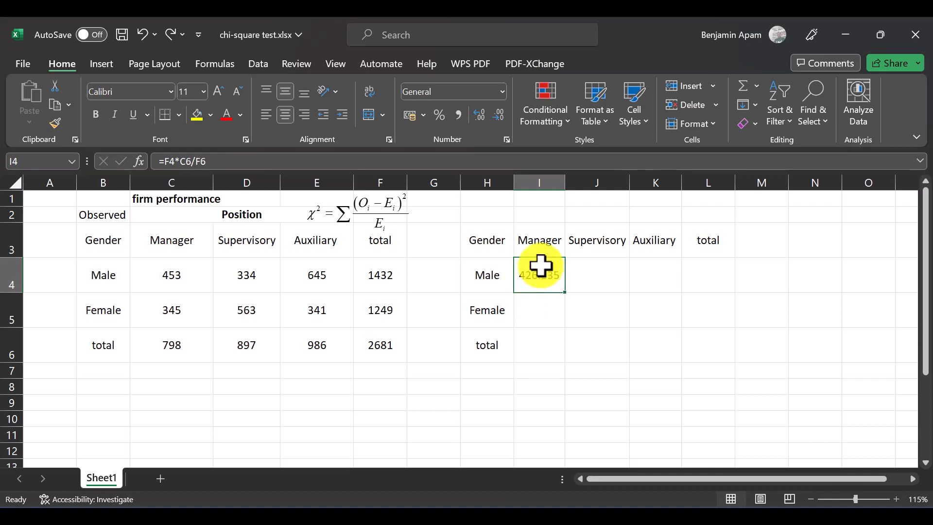
Step: Change the I4 formula to =$F4*C6/$F$6 and fill it across to K4
left_click(227, 158)
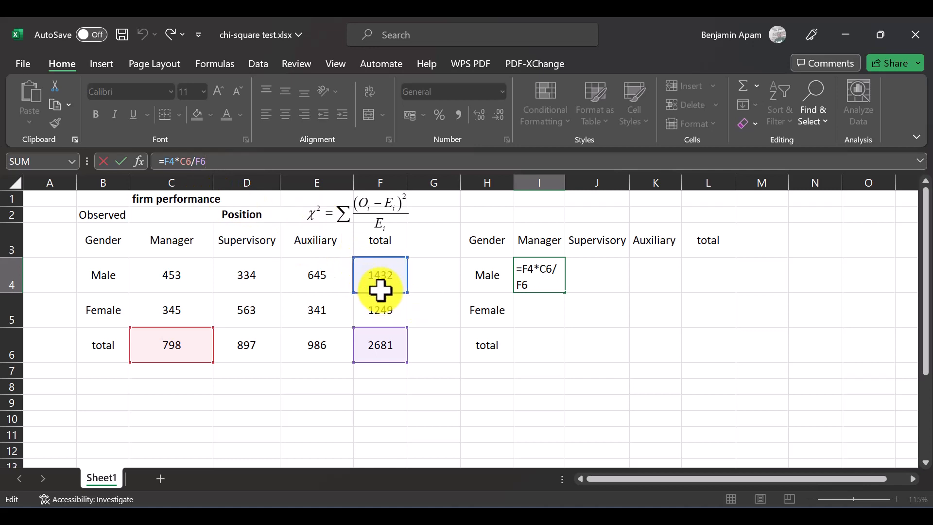
left_click(166, 161)
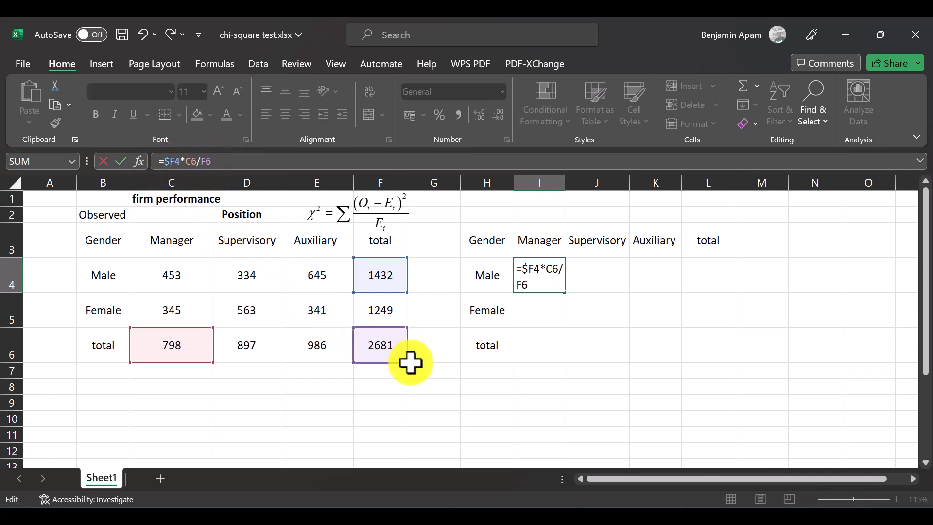
left_click(205, 160)
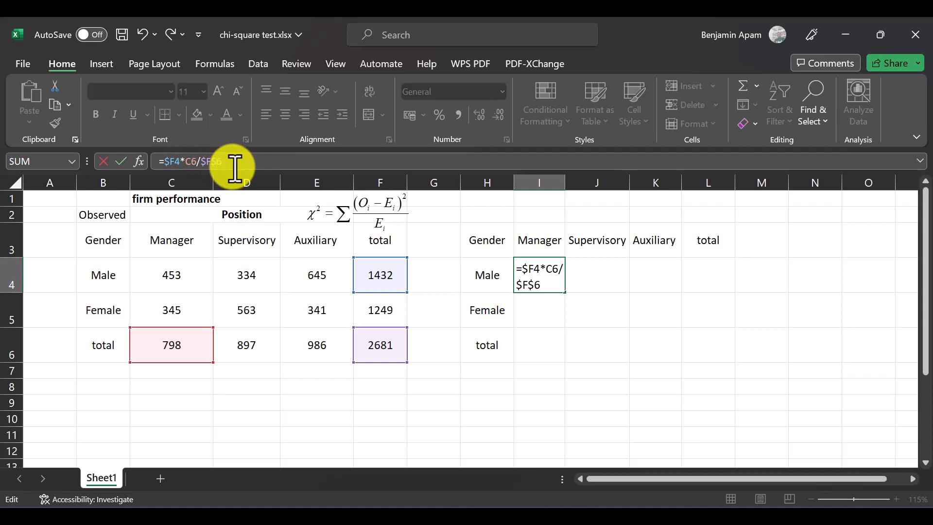
key("Return")
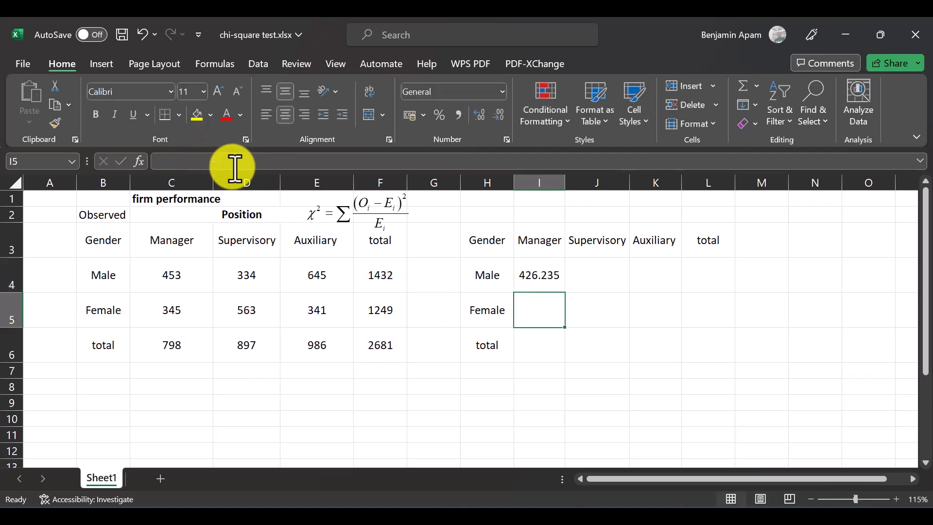
left_click(530, 270)
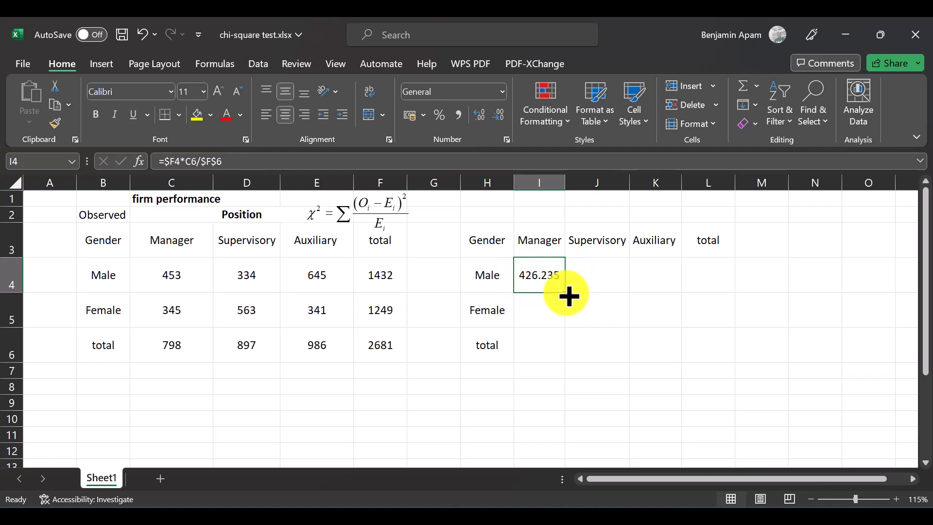
left_click_drag(565, 292, 669, 288)
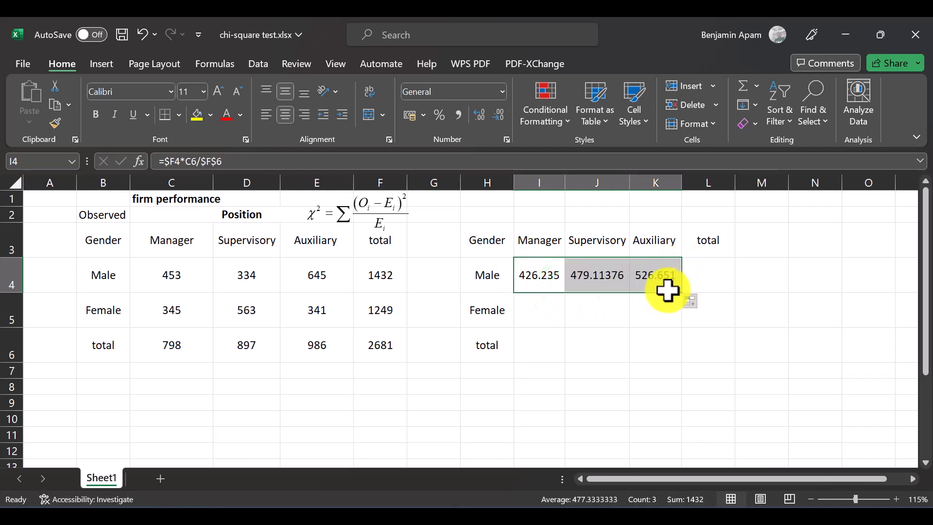
Step: Check the cell references of the filled formulas in J4 and K4
left_click(608, 280)
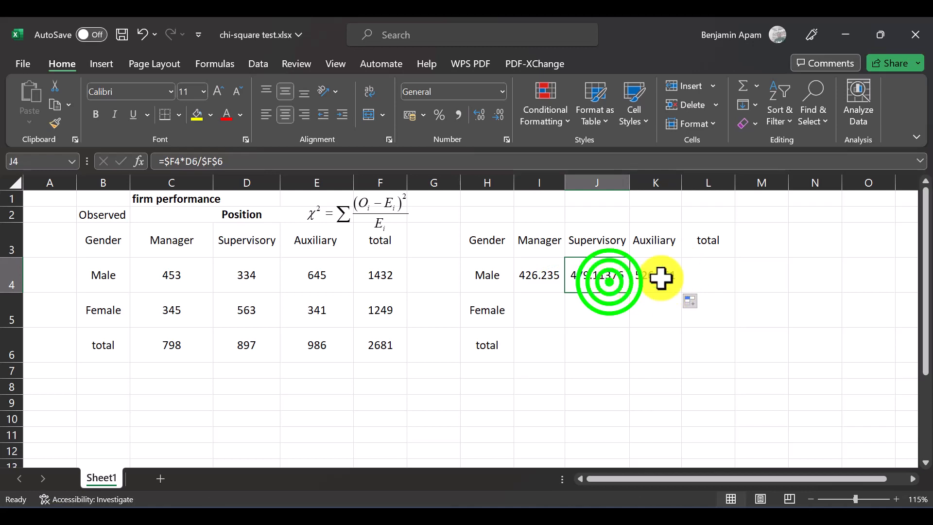
left_click(661, 278)
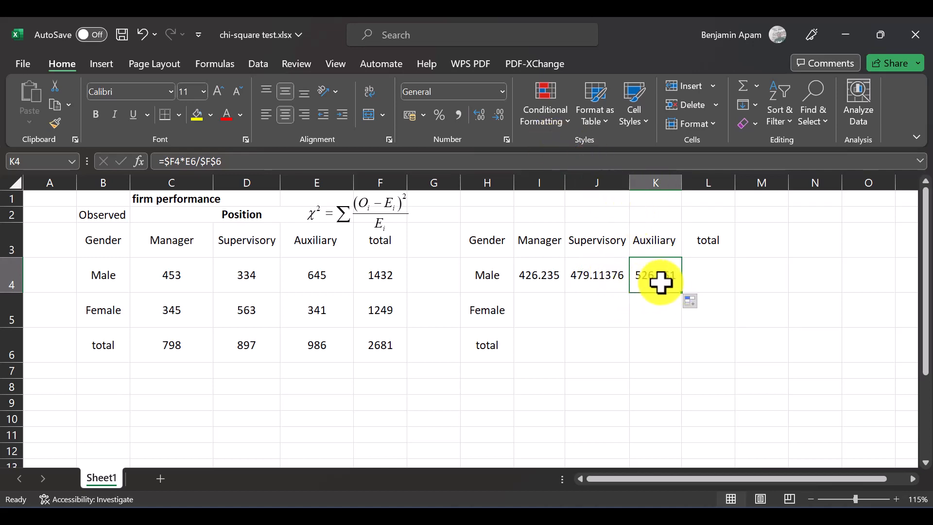
left_click(595, 160)
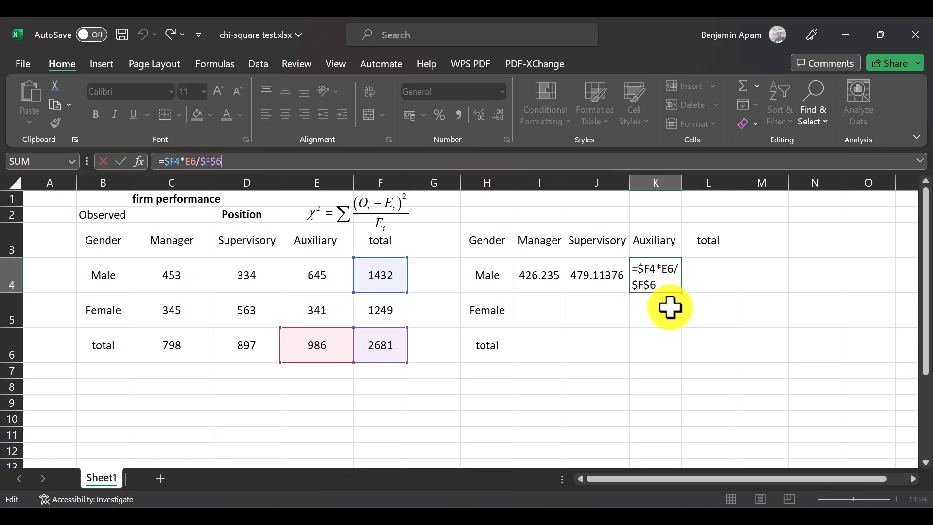
Step: Try filling the K4 formula down to K5, and compare which cells the formulas in K5 and K4 reference
key("ctrl+Return")
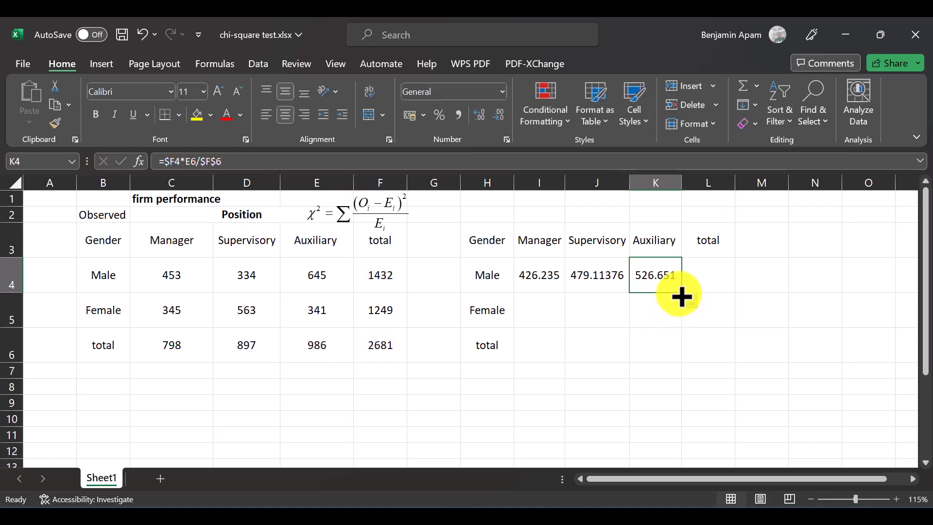
left_click_drag(680, 293, 682, 309)
left_click_drag(684, 322, 672, 322)
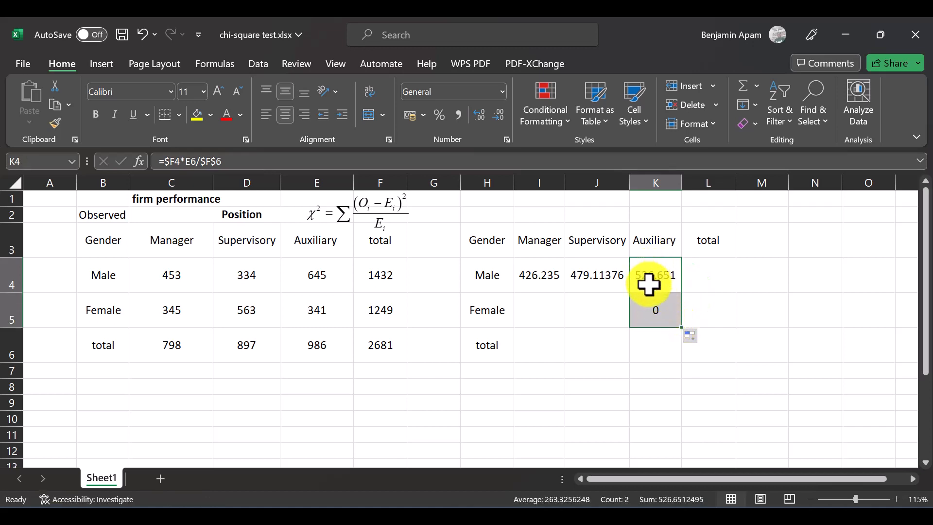
left_click(652, 303)
left_click(539, 161)
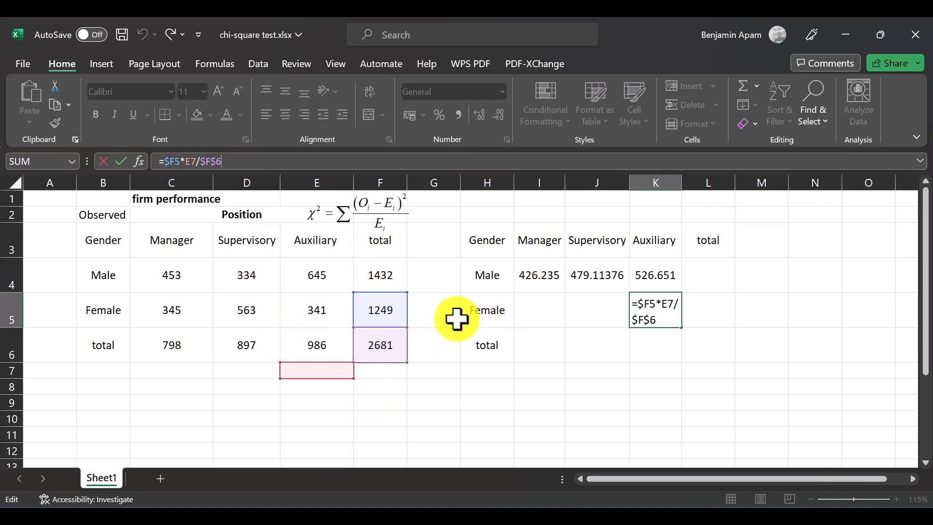
left_click(537, 302)
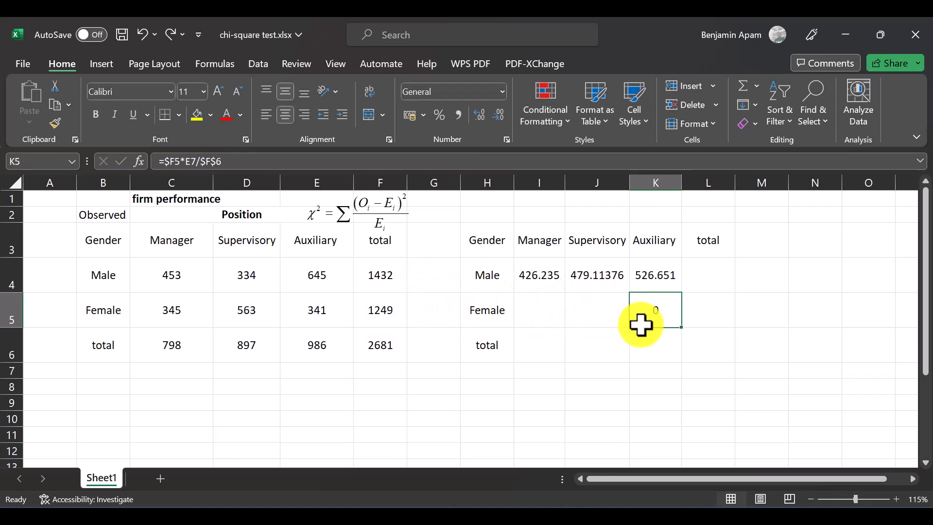
key("Up")
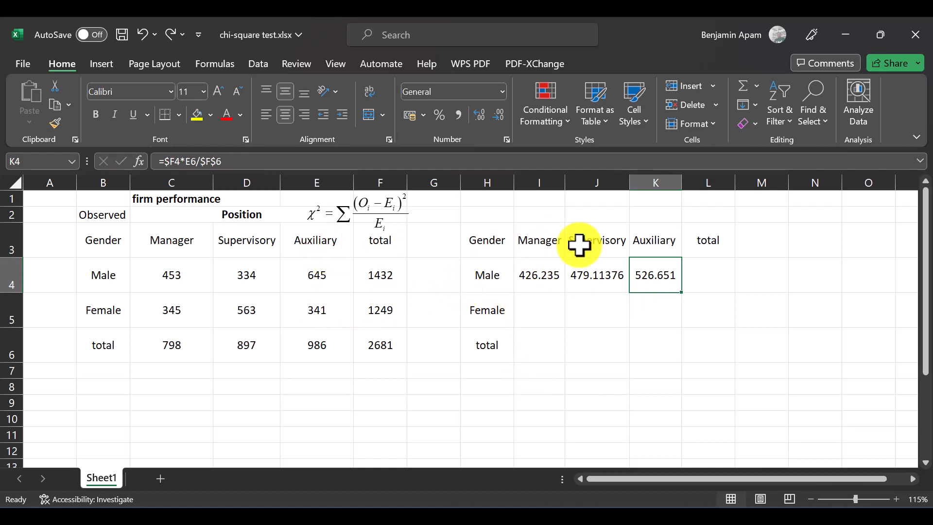
left_click(455, 162)
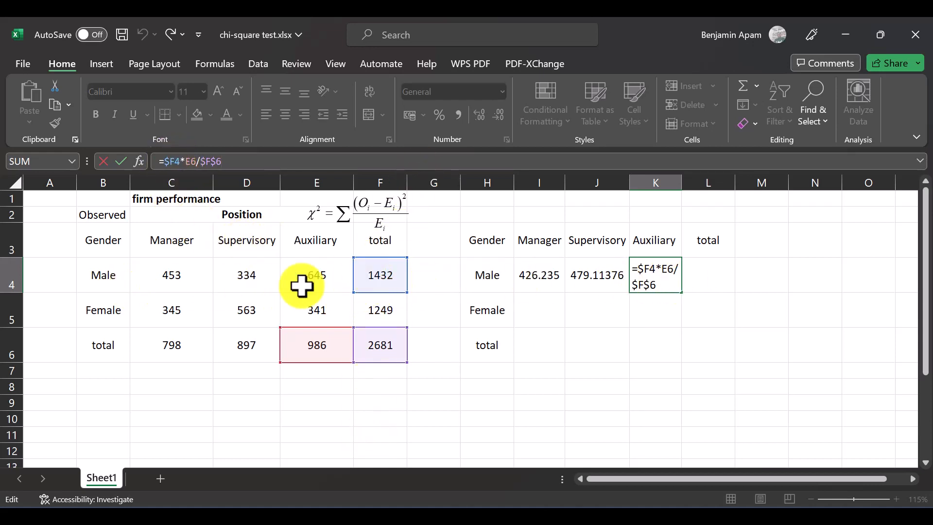
key("ctrl+Return")
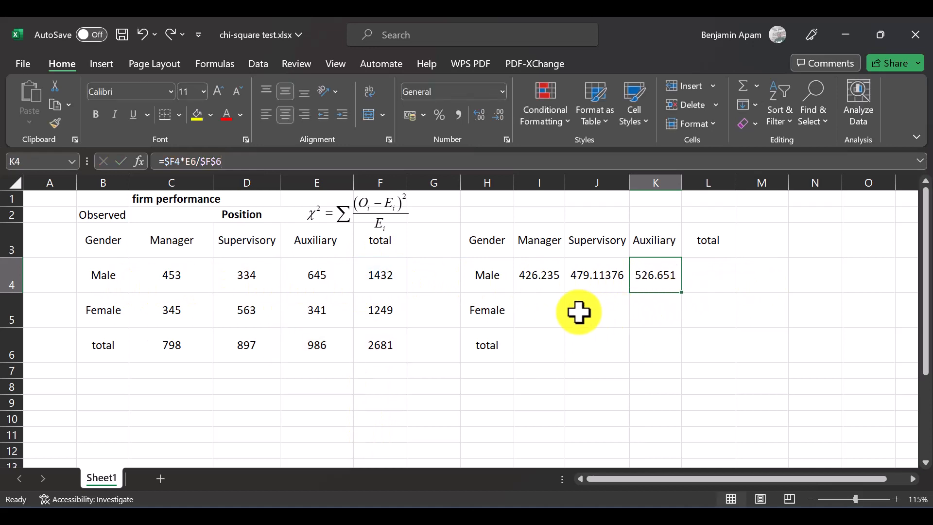
Step: Copy the I4 formula into I5 and change it to =$F5*C6/$F$6
left_click(531, 303)
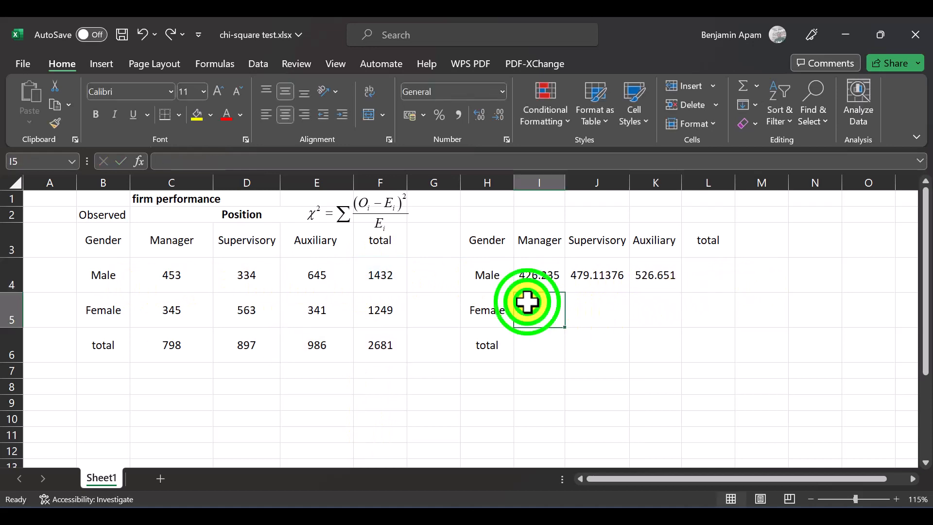
left_click(537, 271)
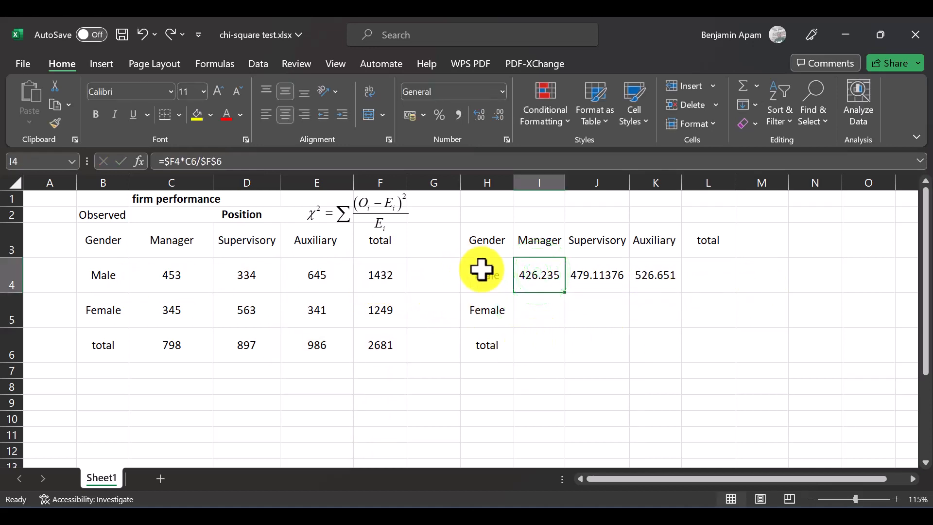
key("ctrl+c")
left_click(537, 310)
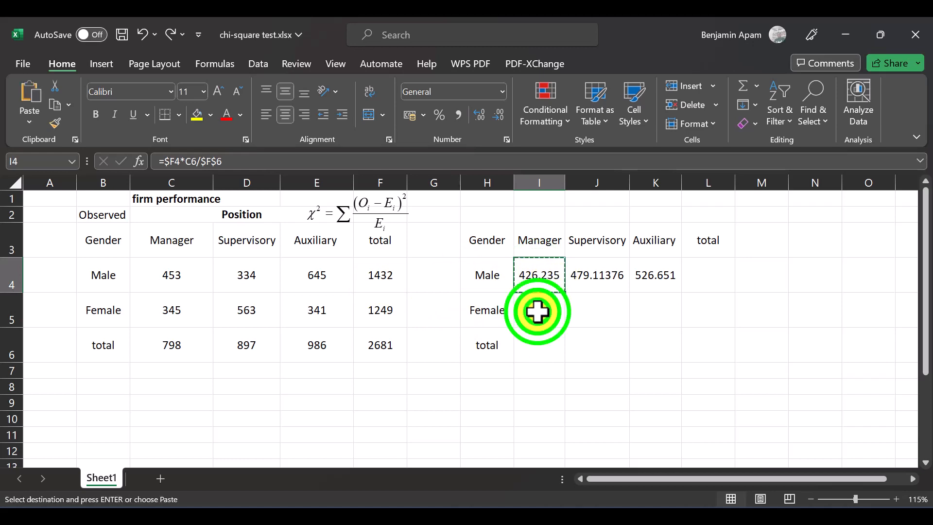
key("ctrl+v")
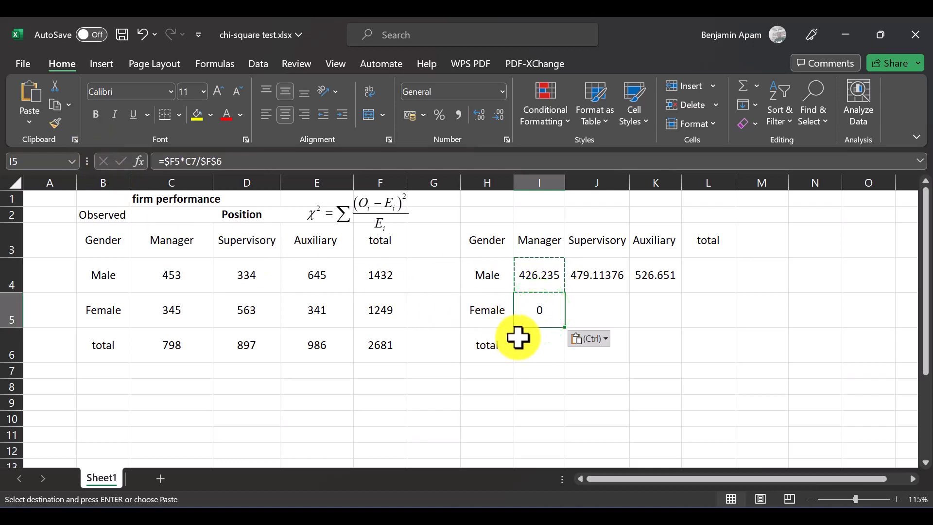
left_click(449, 157)
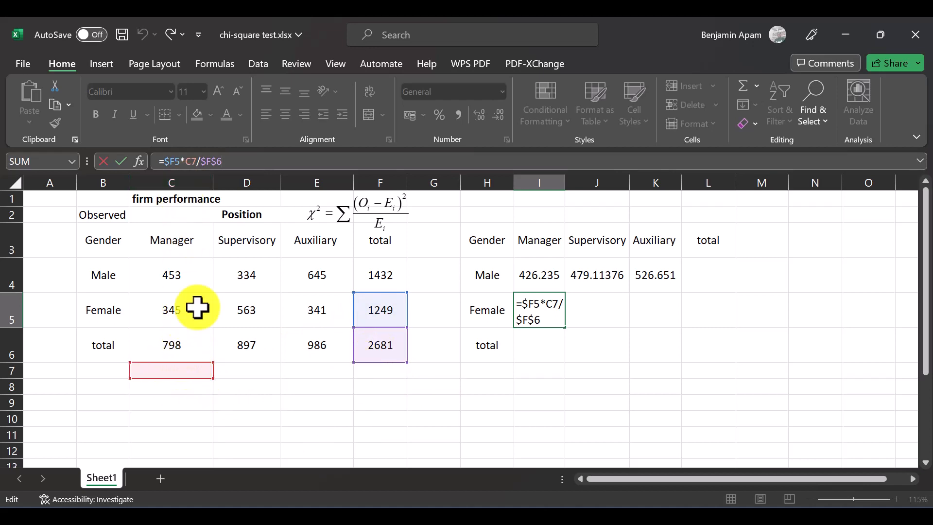
left_click(191, 161)
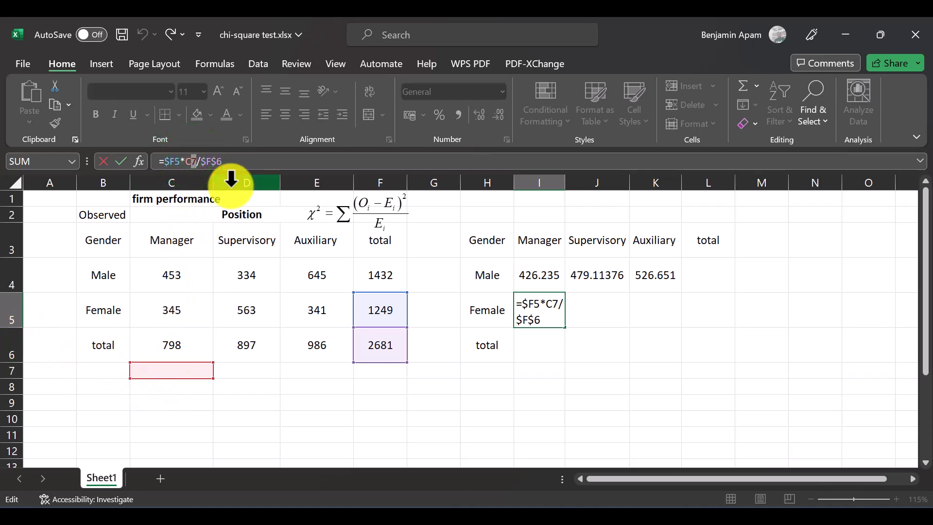
type("6")
key("Return")
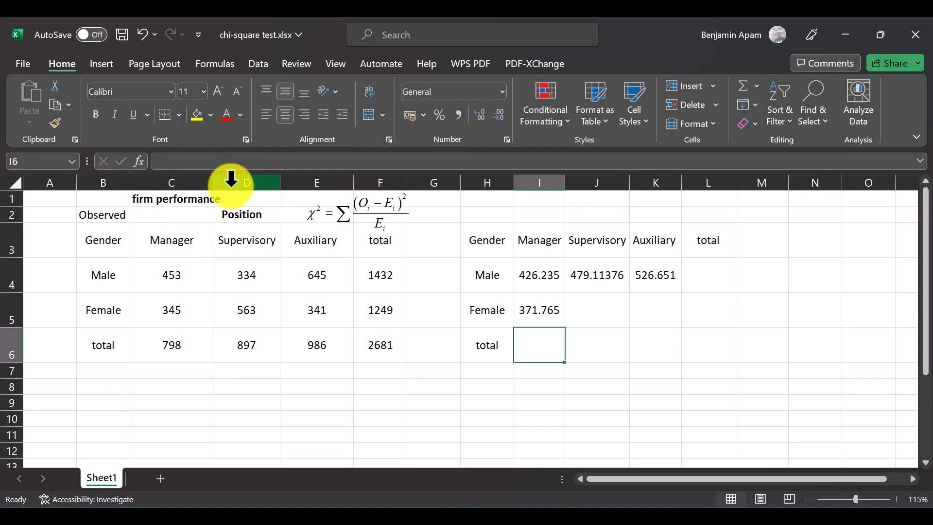
Step: Fill the I5 formula across to K5, and check which cells the formula in K5 references
key("Up")
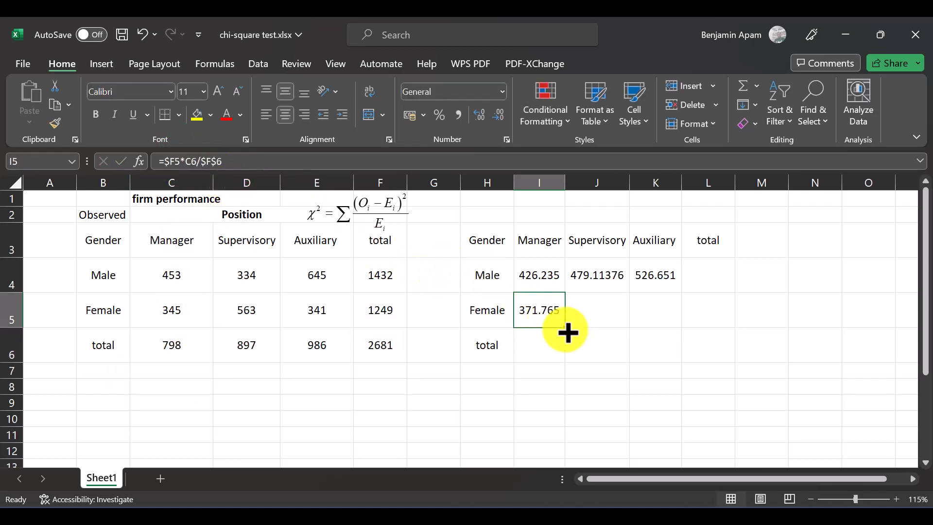
left_click_drag(566, 333, 666, 322)
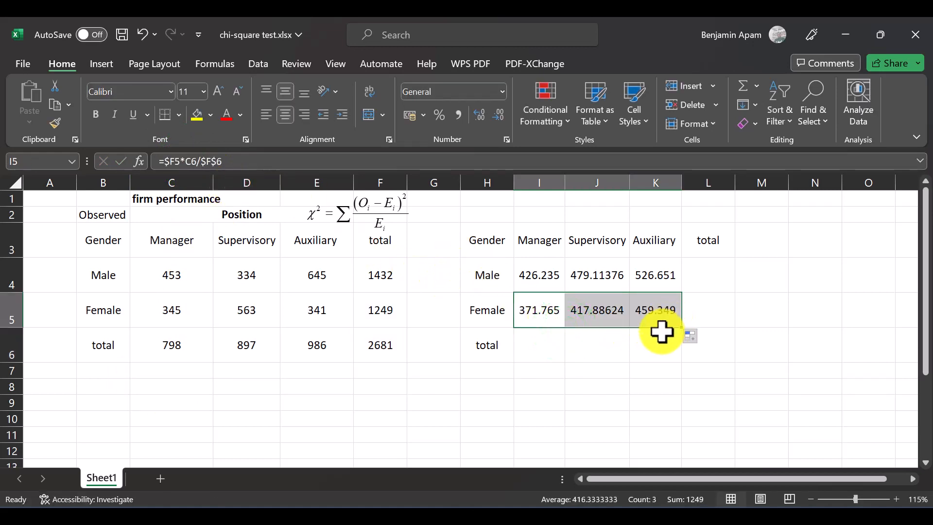
left_click(651, 312)
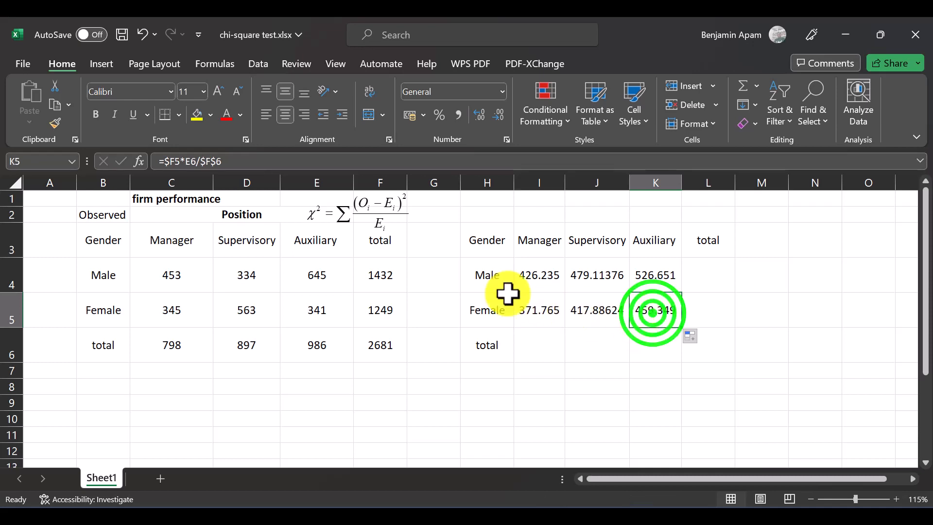
left_click(556, 161)
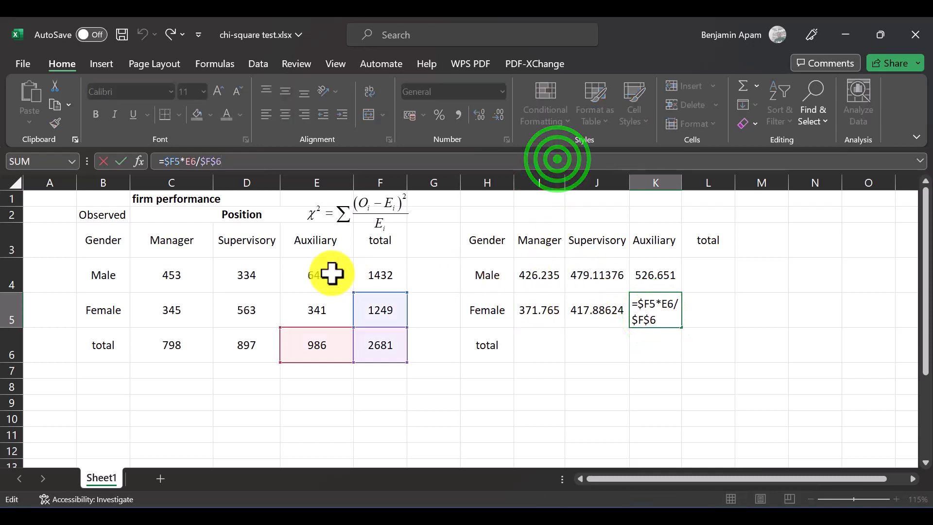
key("Escape")
Step: Highlight the observed table's totals in C6:F6 and F4:F5 with a yellow fill
left_click_drag(524, 272, 647, 301)
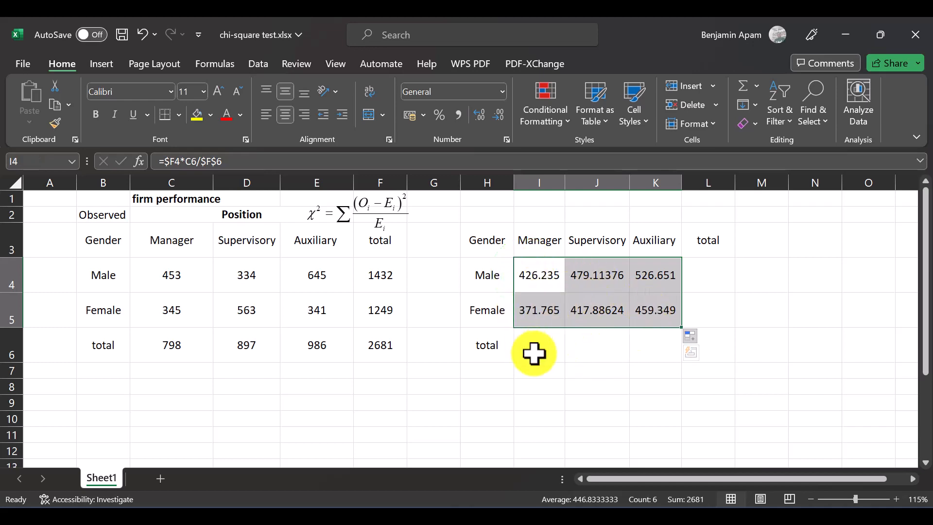
left_click(551, 346)
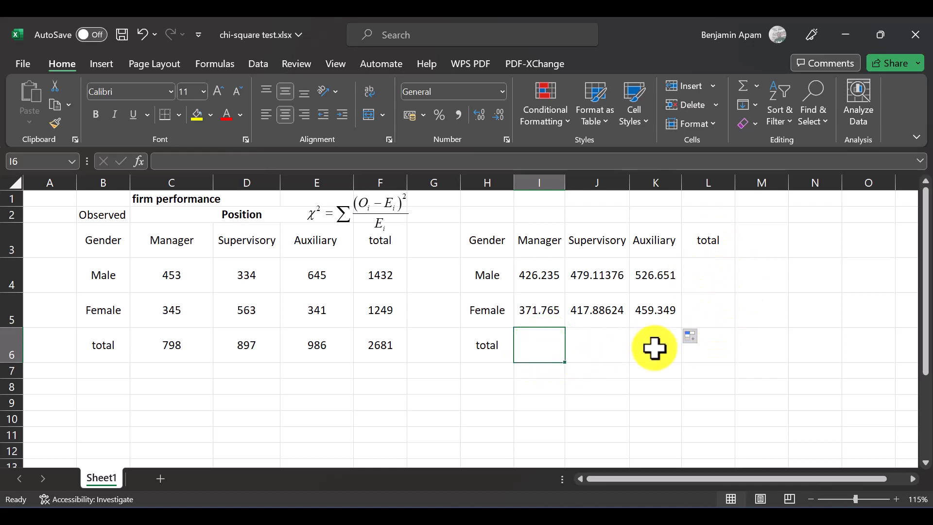
left_click_drag(161, 344, 373, 348)
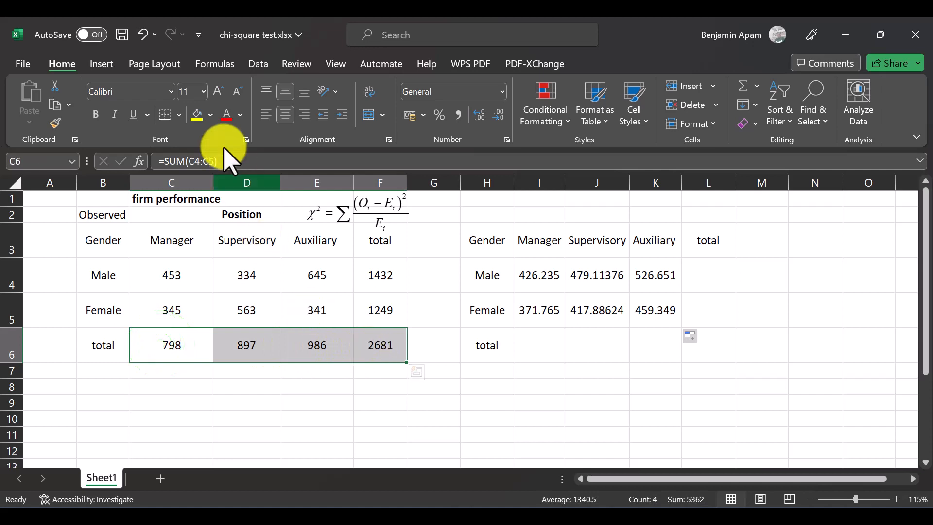
left_click(197, 116)
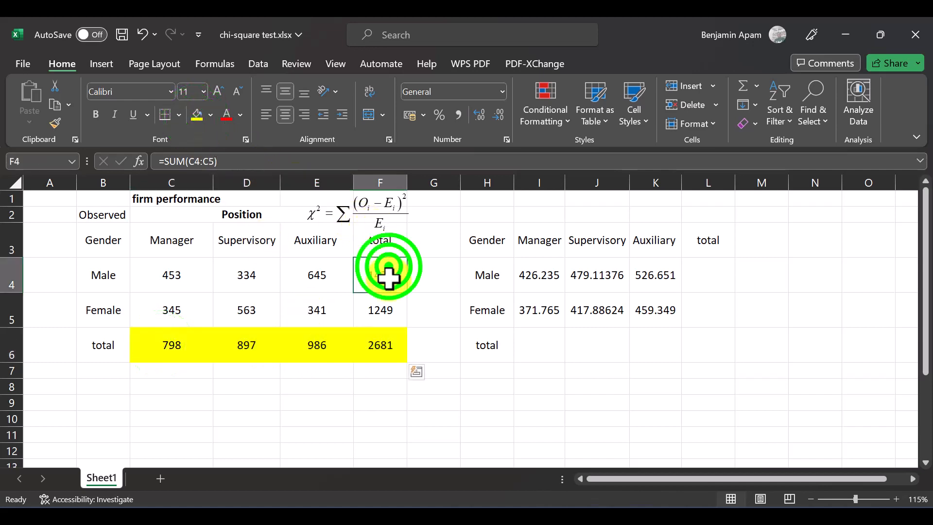
left_click_drag(389, 264, 380, 309)
left_click(197, 116)
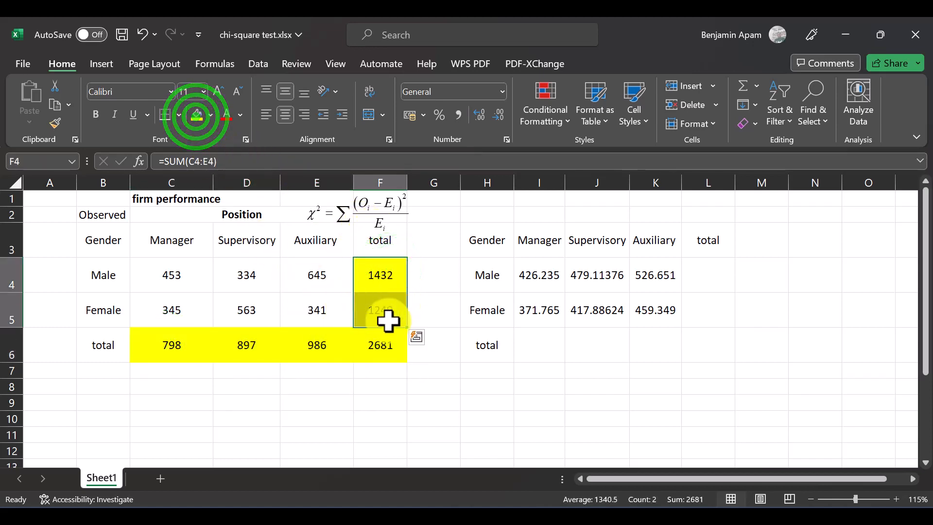
left_click(244, 346)
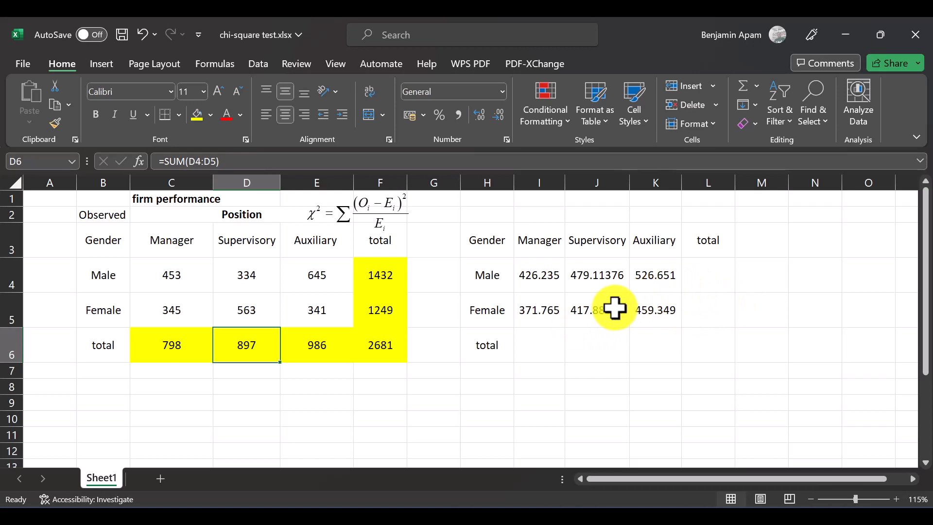
Step: Highlight the expected table's total cells L4:L6 and I6:K6 with the same yellow fill
left_click(537, 343)
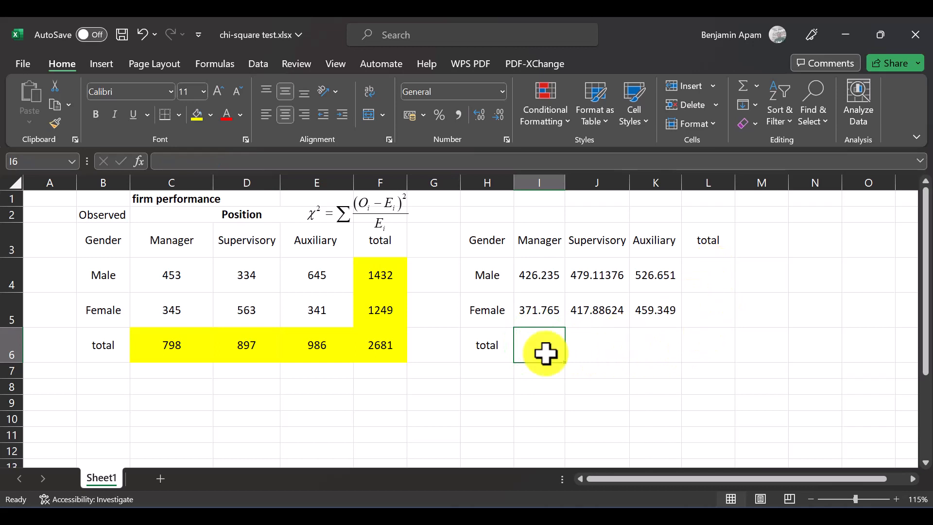
left_click_drag(707, 271, 715, 356)
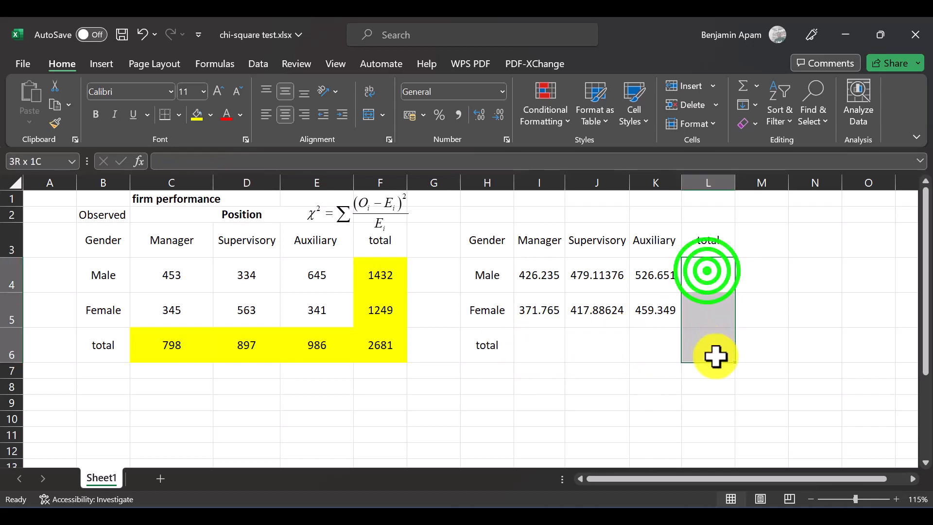
left_click(210, 115)
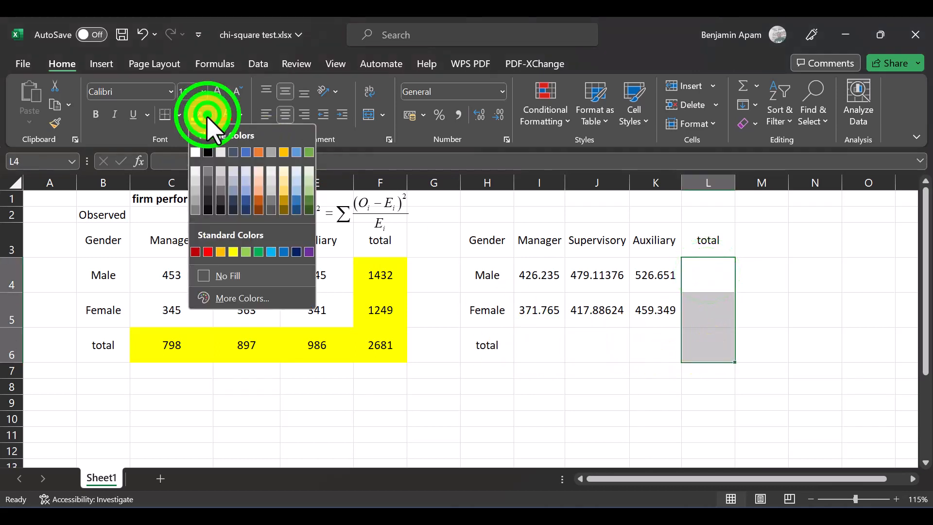
left_click(198, 117)
left_click_drag(657, 351, 531, 343)
left_click(189, 116)
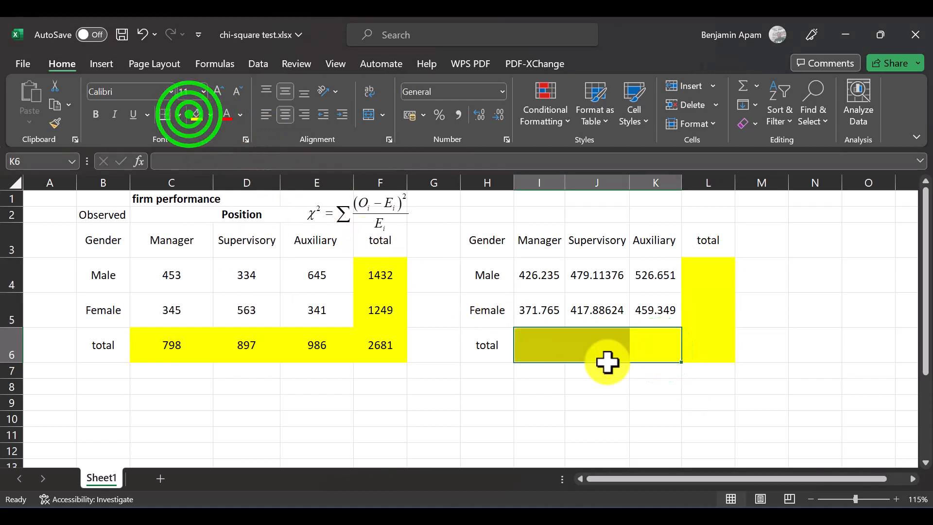
left_click(641, 357)
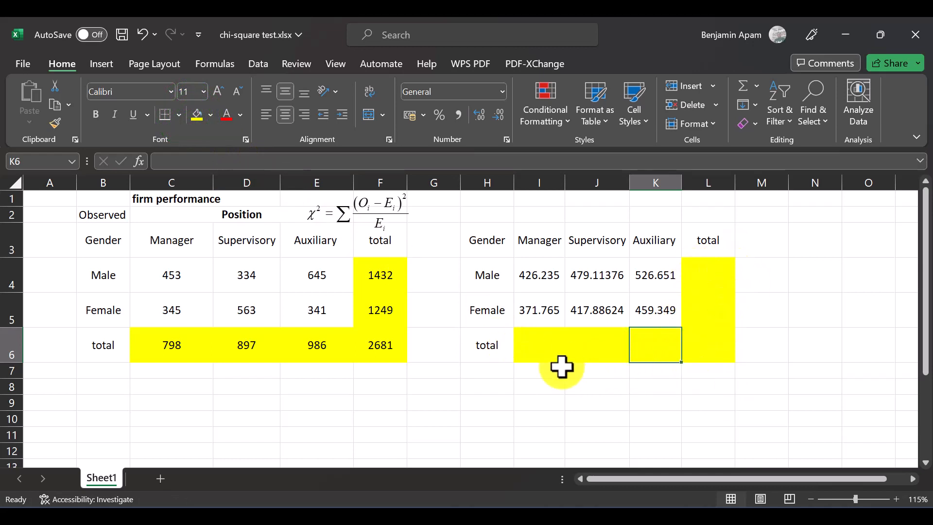
left_click(724, 316)
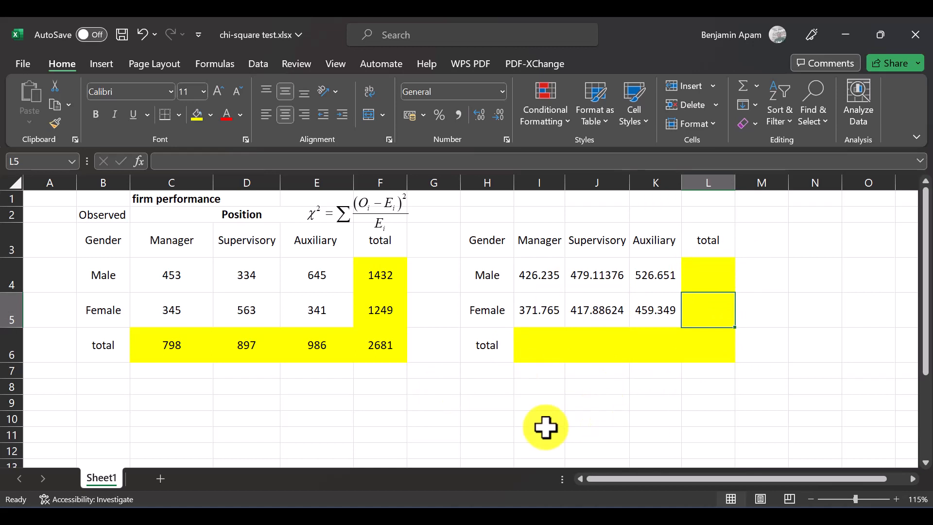
Step: AutoSum the row and column totals of the expected table over I4:L6, and check which cells the I6 total adds
left_click(533, 275)
left_click_drag(533, 275, 708, 349)
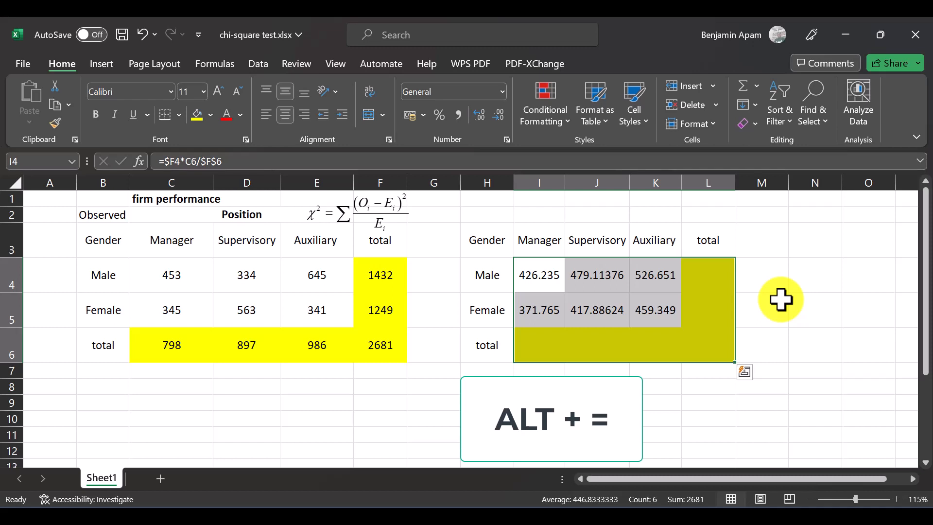
key("alt")
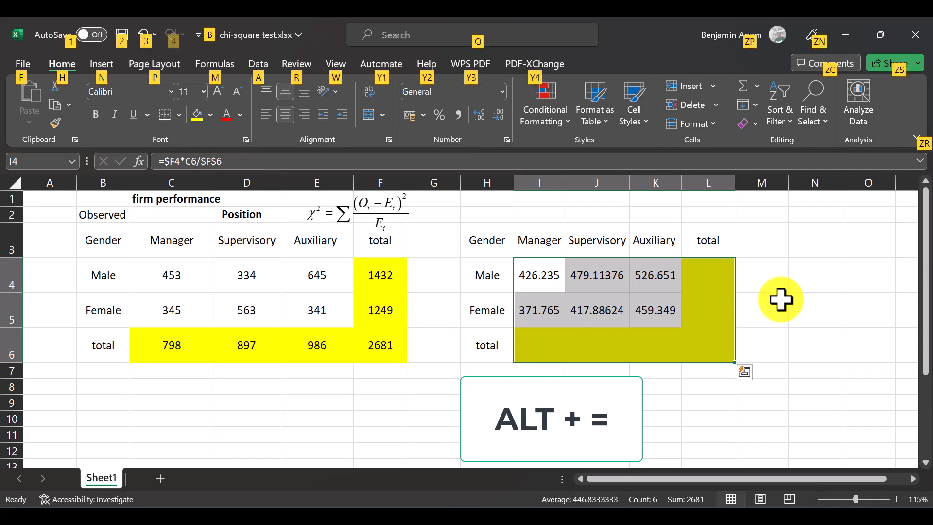
key("alt+equal")
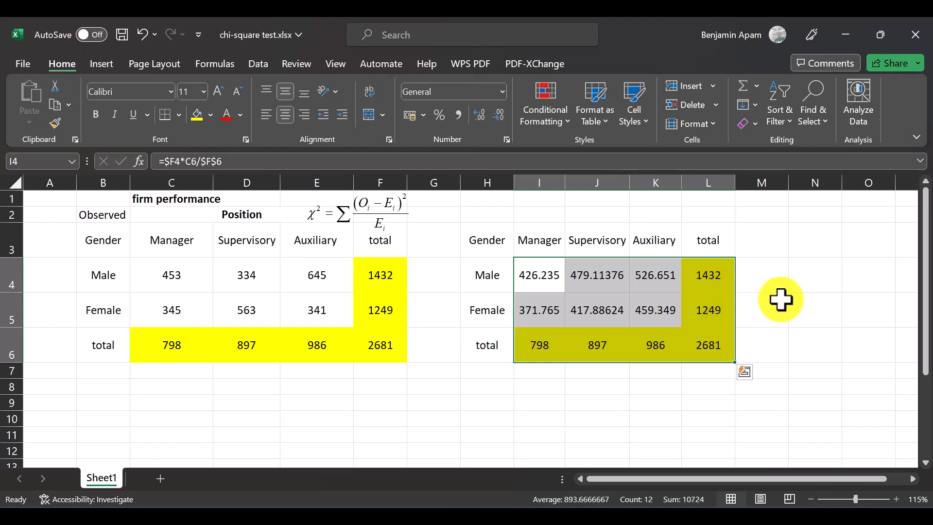
left_click(538, 345)
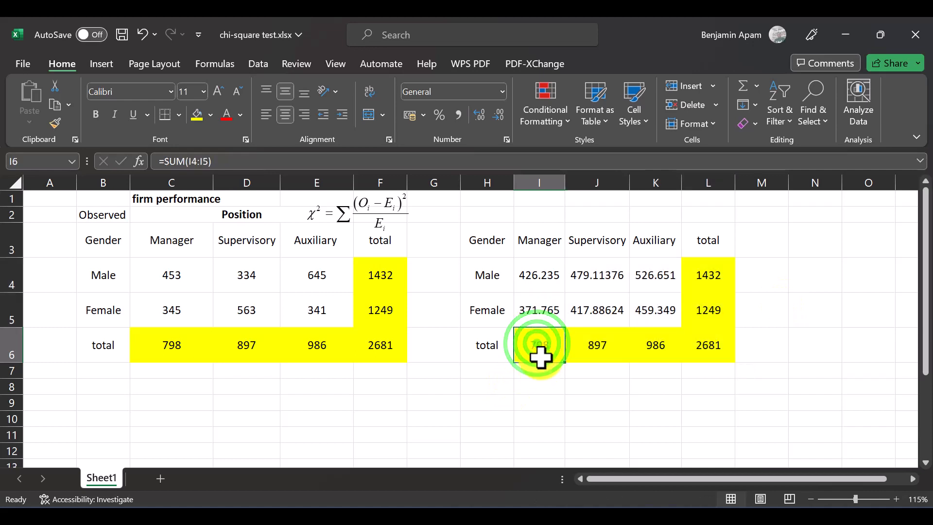
left_click(282, 160)
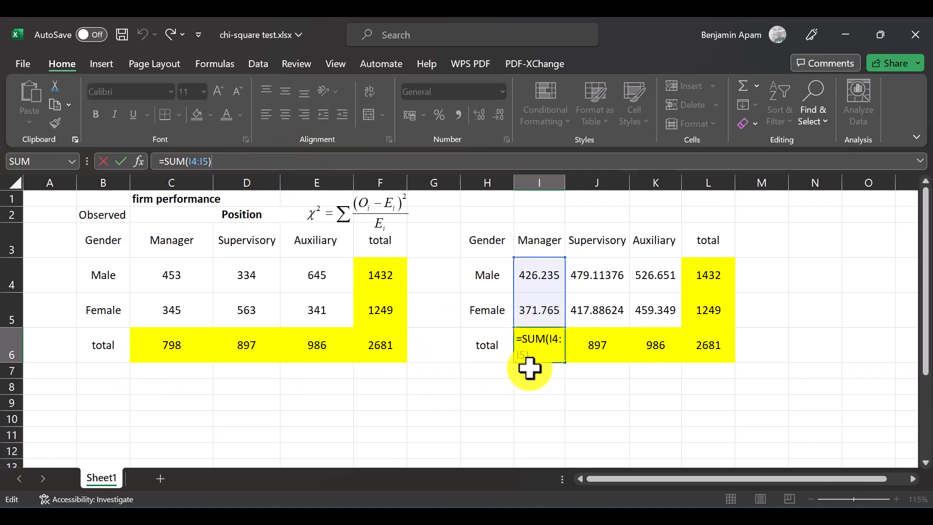
Step: Compare the observed totals in C6:F6 with the expected totals in I6:L6 and L4:L6, and review the I4 formula and chi-square equation
key("ctrl+Return")
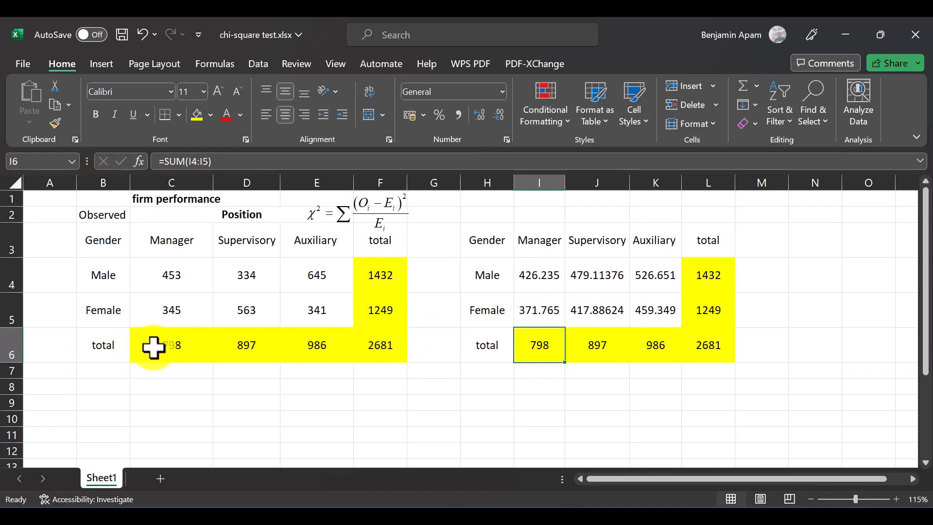
left_click_drag(153, 347, 396, 350)
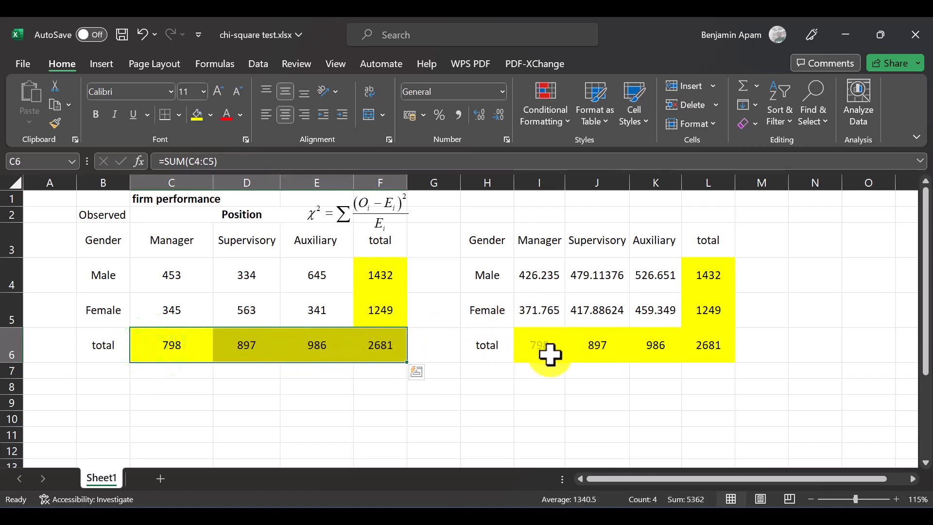
left_click_drag(549, 354, 717, 345)
left_click(714, 273)
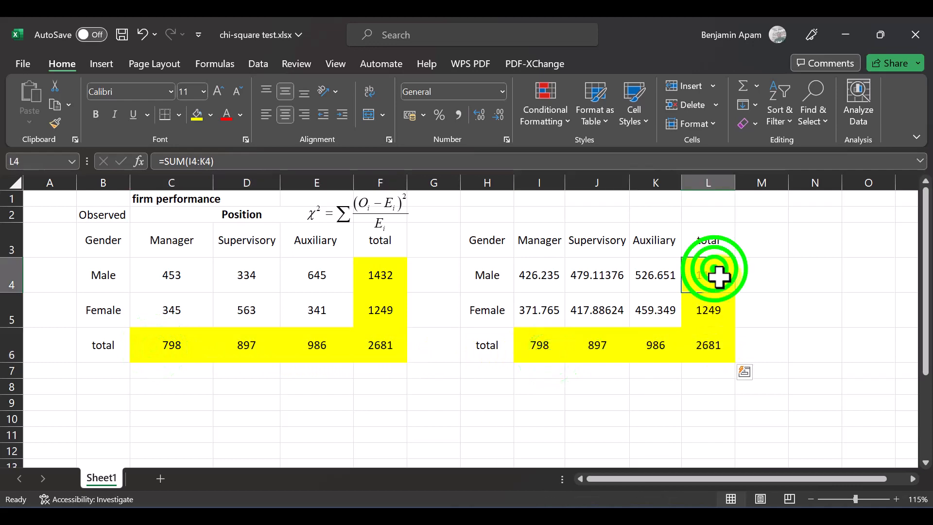
left_click_drag(717, 277, 718, 358)
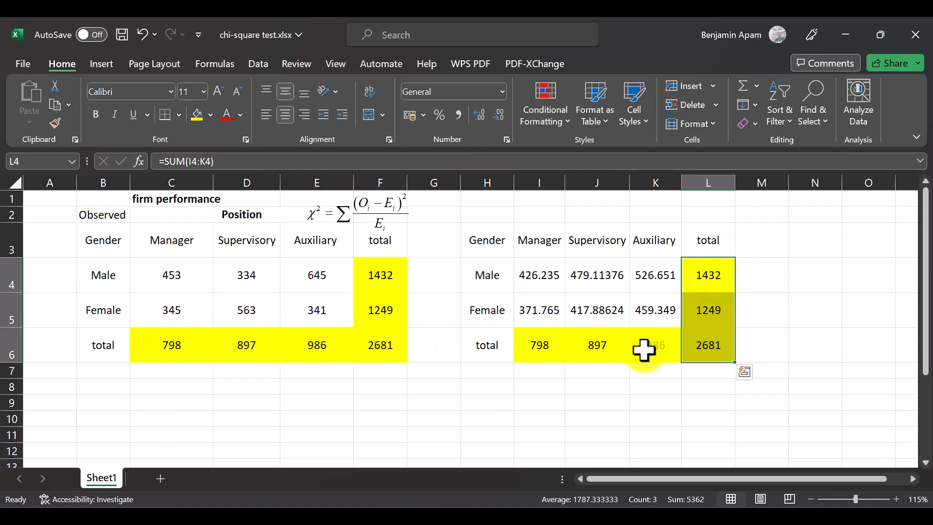
left_click(614, 353)
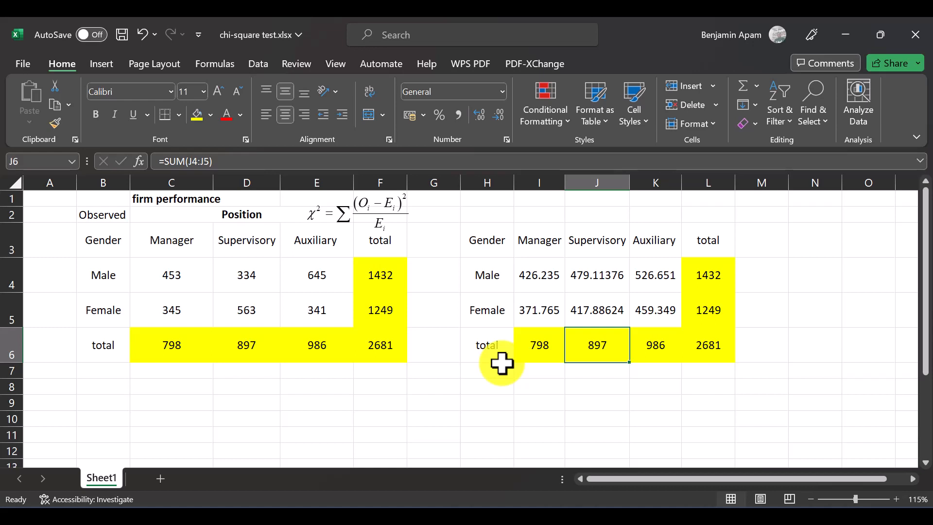
left_click(549, 284)
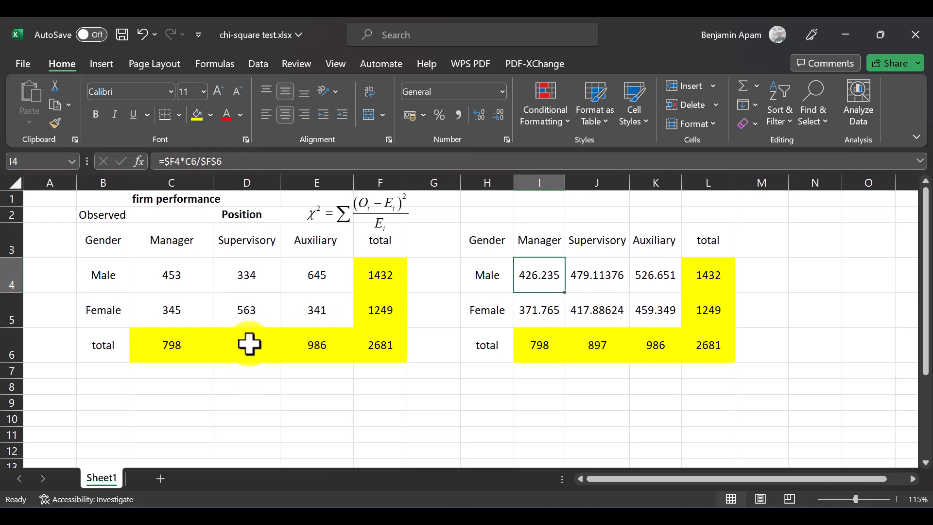
left_click(360, 221)
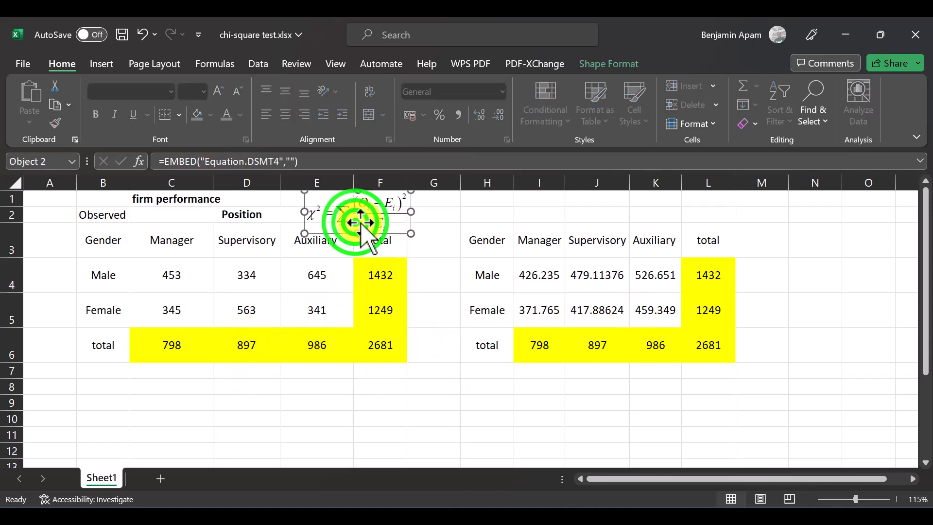
left_click(432, 219)
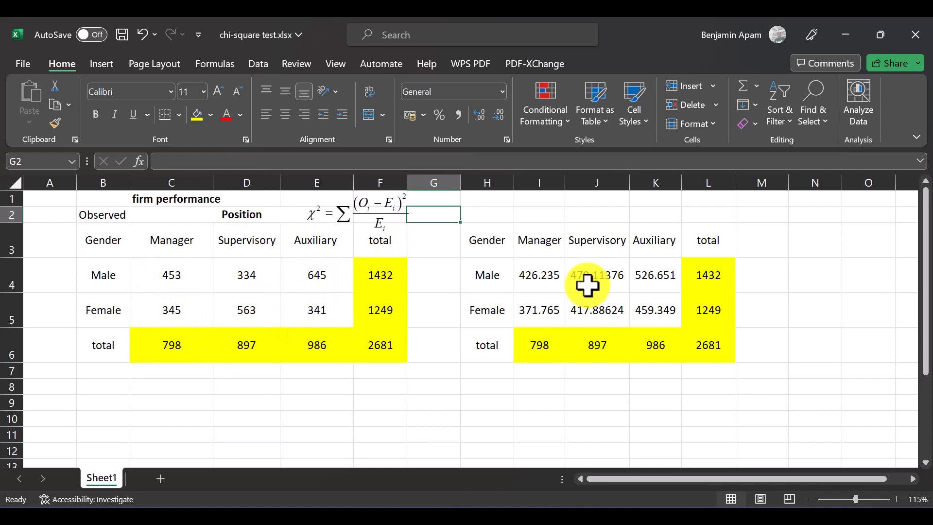
Step: Copy the observed table without totals, B3:E5, to B8 and clear the copied counts in C9:E10
left_click_drag(172, 268, 312, 308)
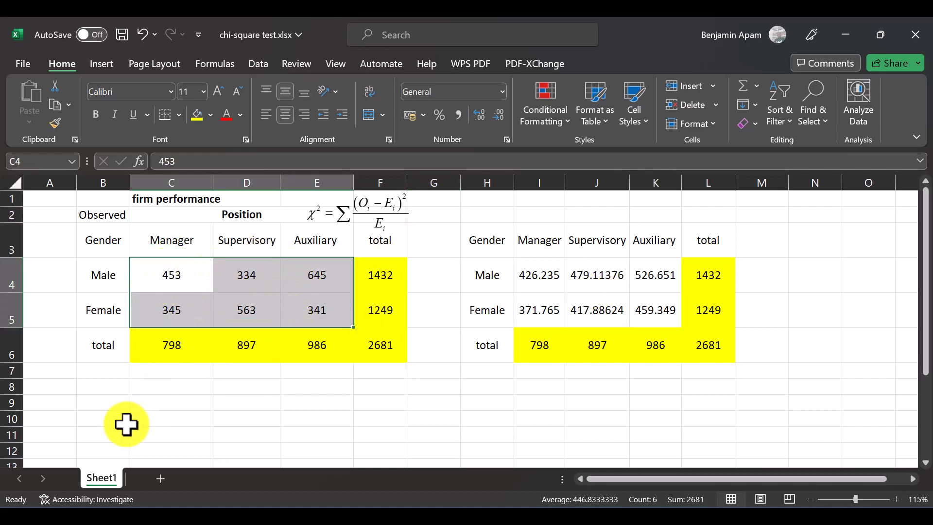
left_click(111, 383)
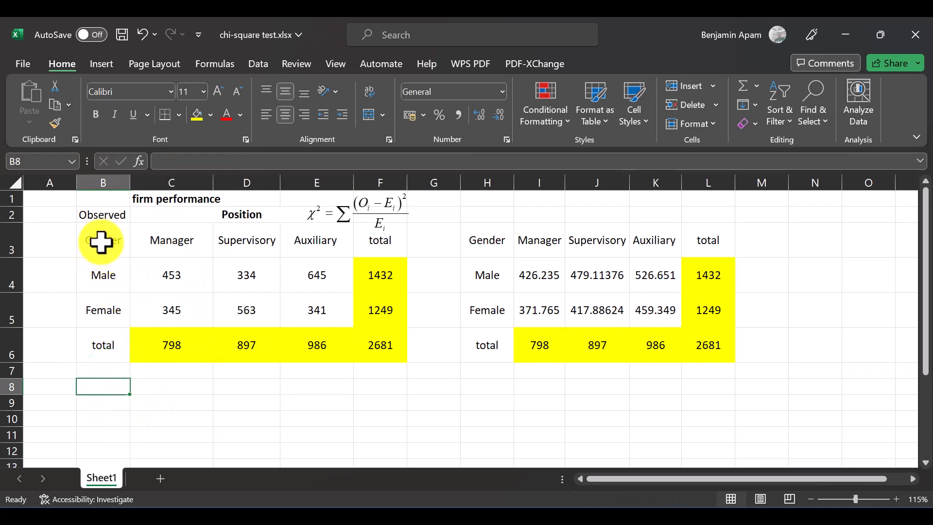
left_click_drag(102, 245, 351, 319)
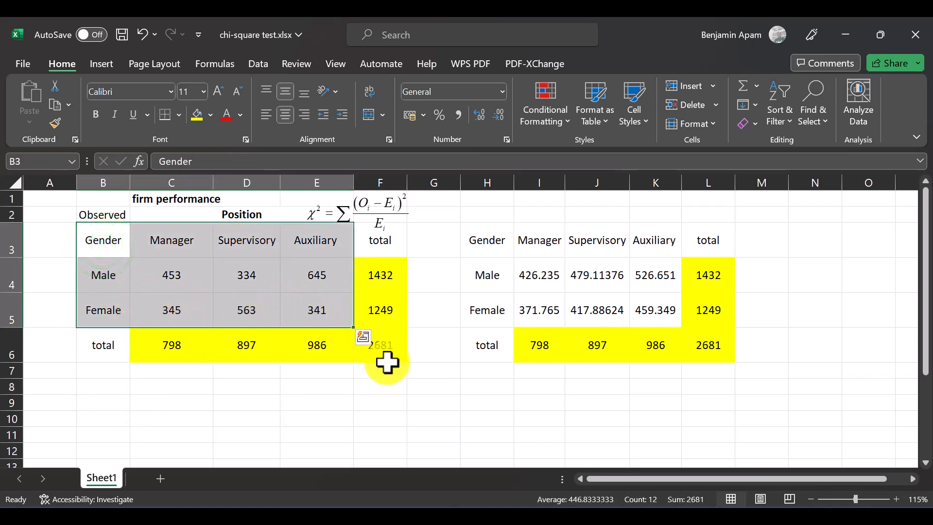
key("ctrl+c")
left_click(105, 389)
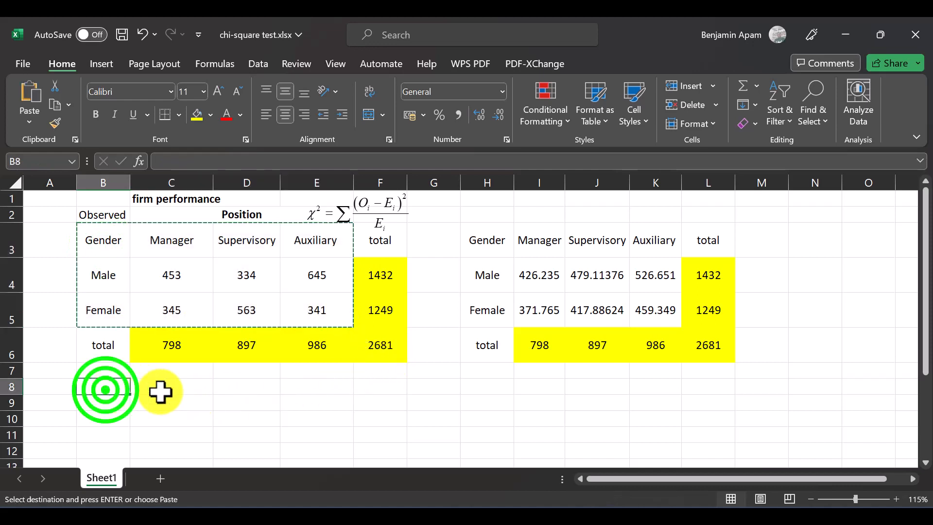
key("Return")
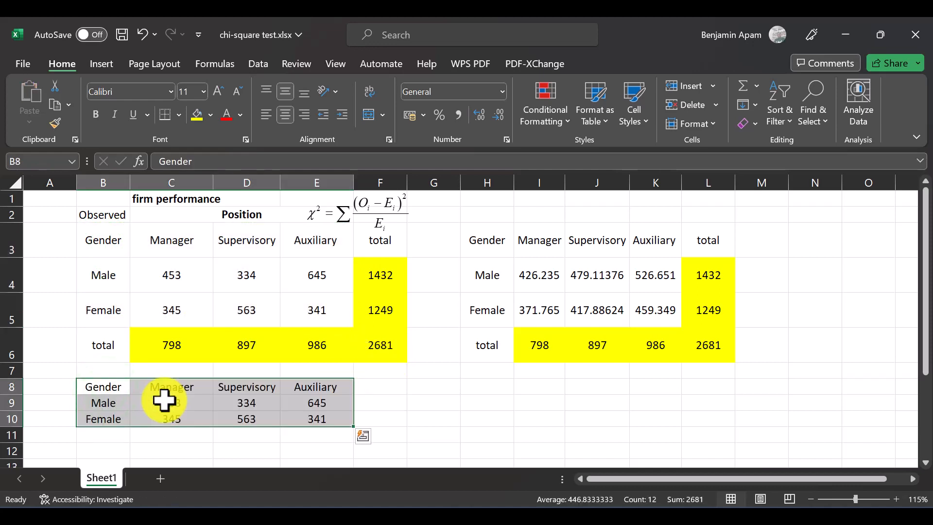
left_click_drag(167, 406, 320, 412)
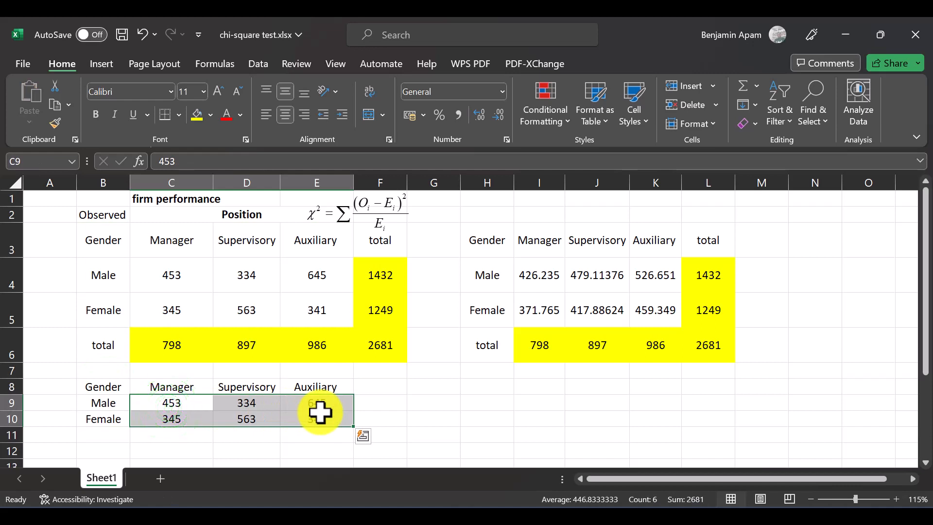
Step: Save the workbook and enter the observed-minus-expected formula =C4-I4 in C9
left_click(166, 406)
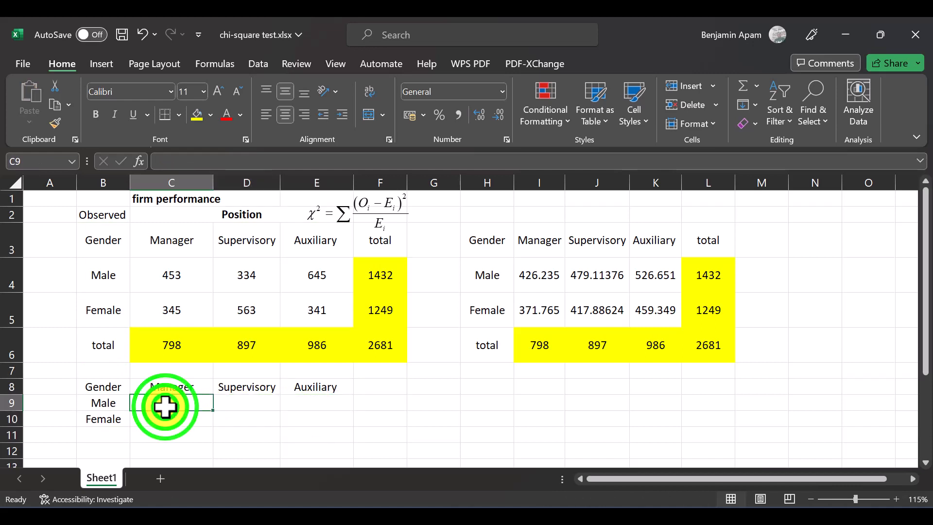
key("ctrl+s")
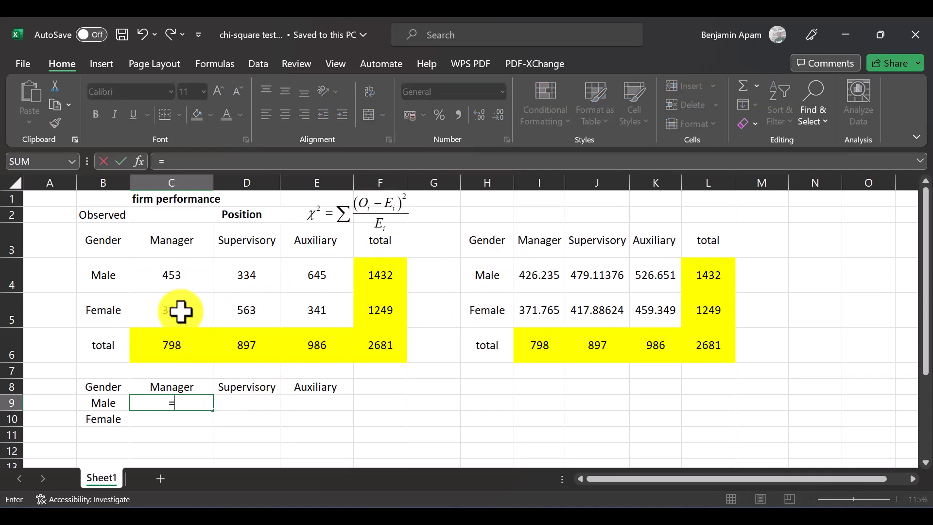
left_click(169, 281)
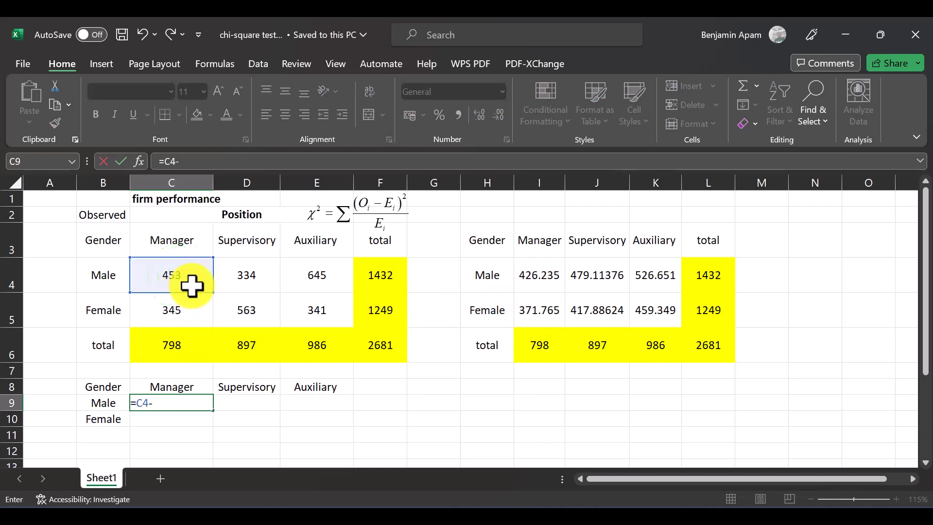
left_click(542, 273)
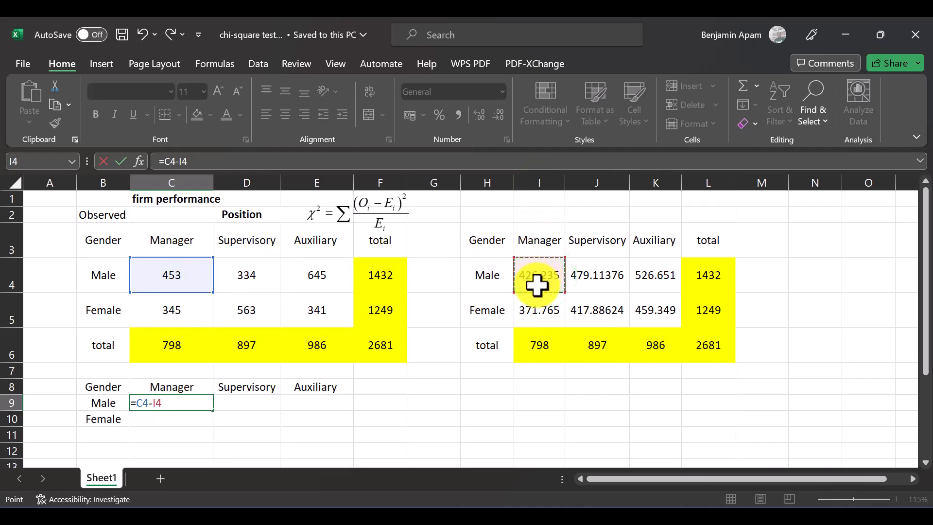
key("Return")
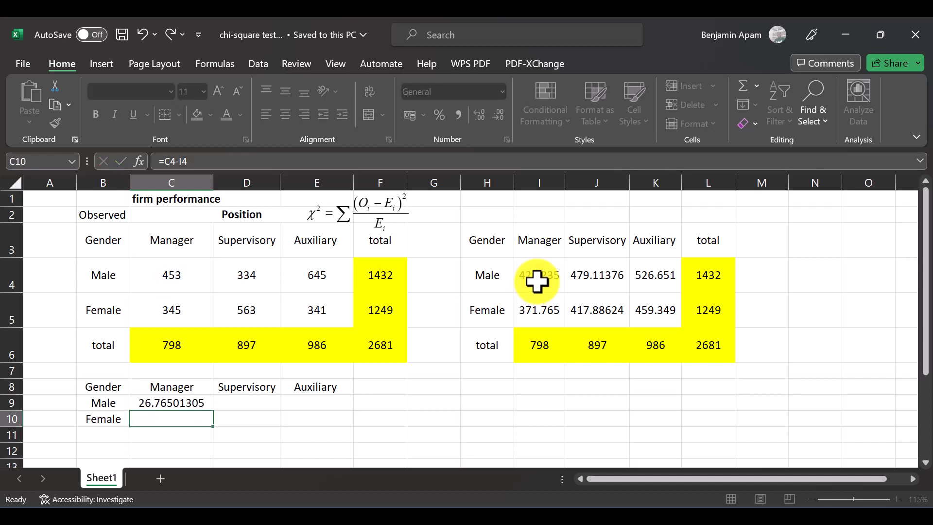
Step: Fill the observed-minus-expected formula from C9 across and down to E10
left_click(159, 403)
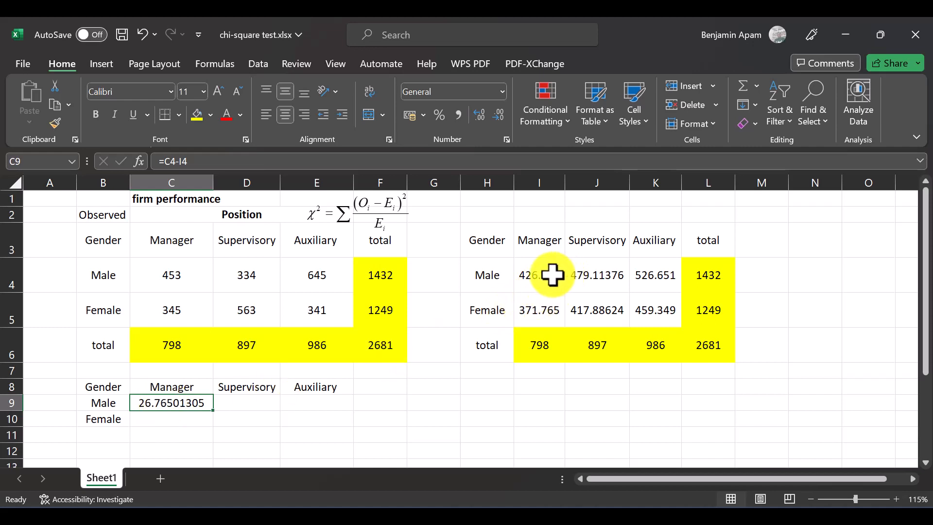
left_click_drag(552, 274, 658, 301)
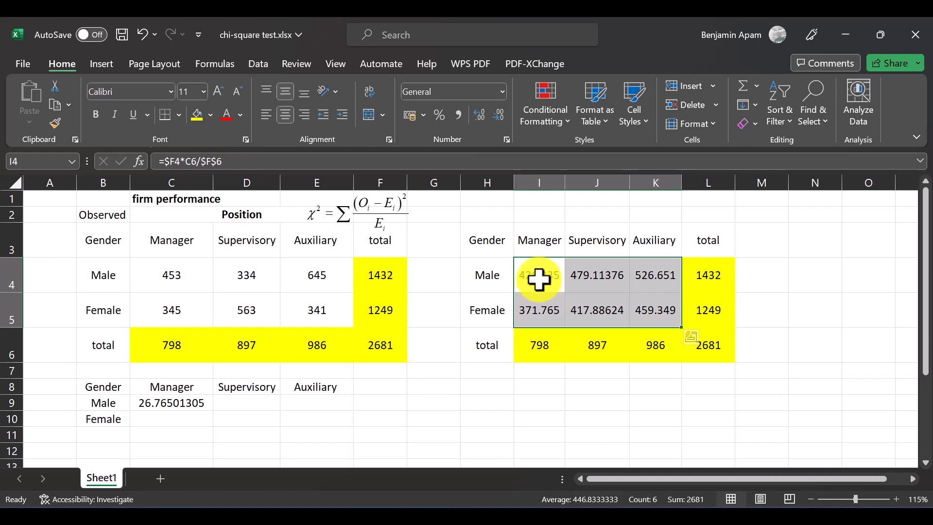
left_click(599, 278)
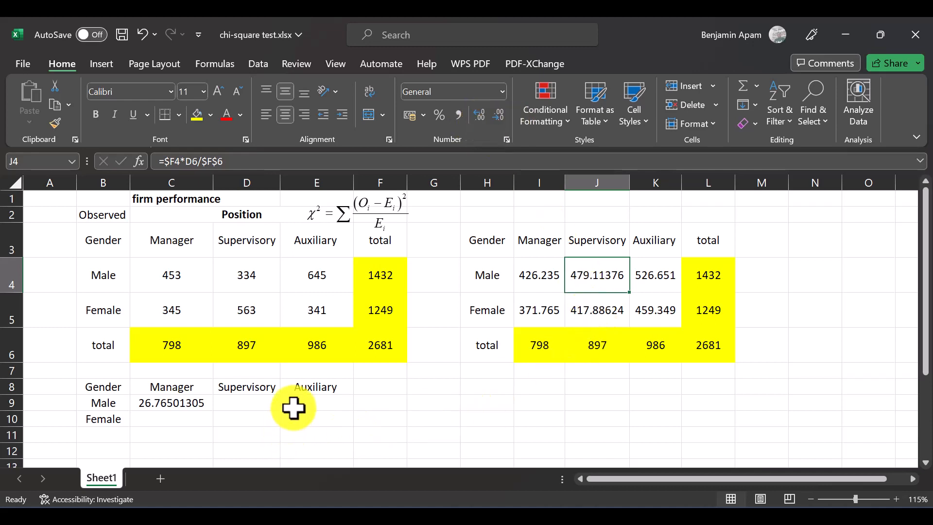
left_click(186, 401)
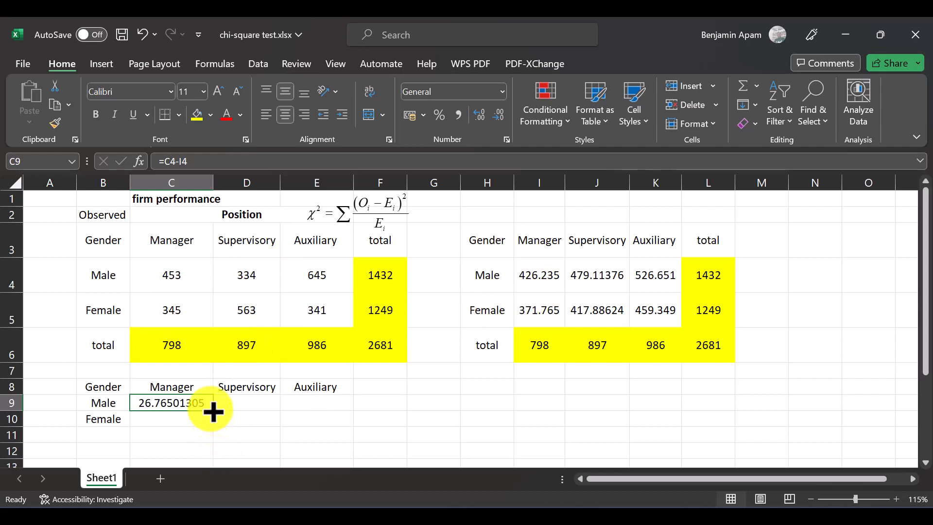
left_click_drag(214, 411, 329, 422)
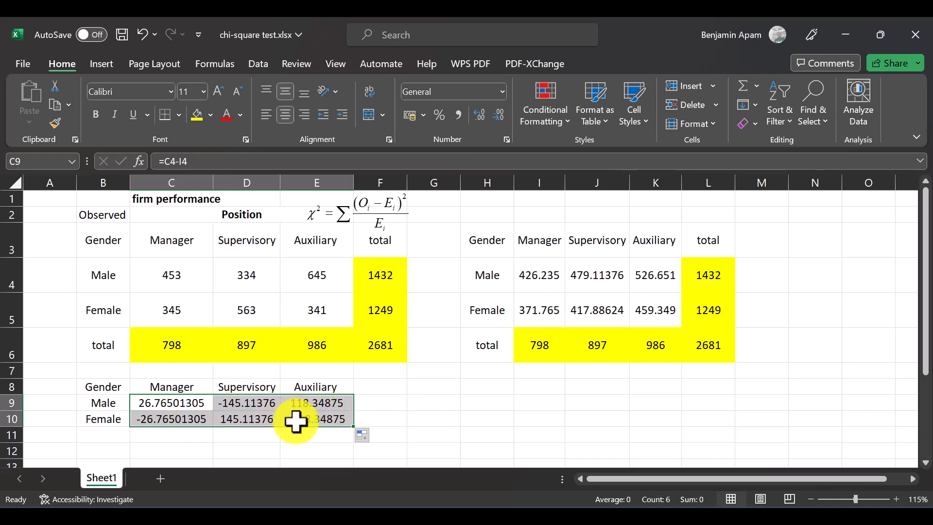
Step: Check which observed and expected cells the difference formulas in E9 and D10 reference
left_click(326, 406)
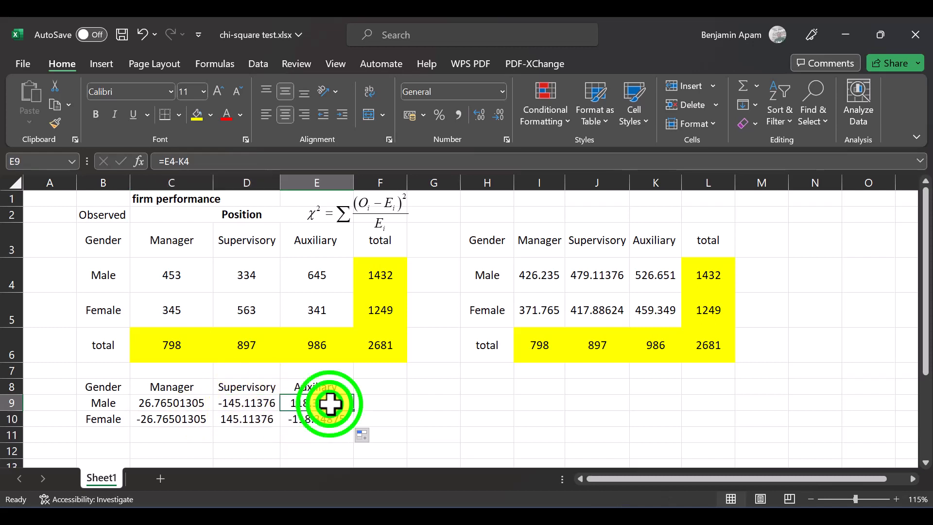
left_click(365, 161)
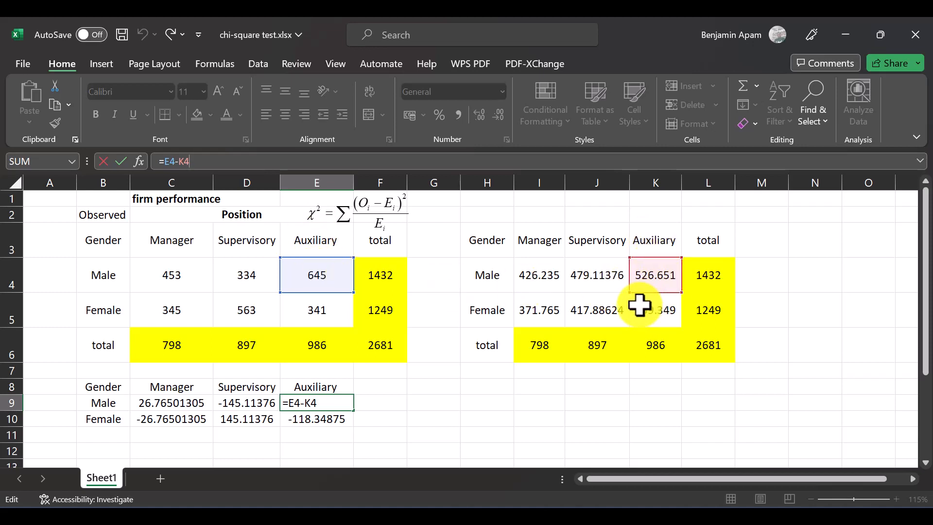
key("Return")
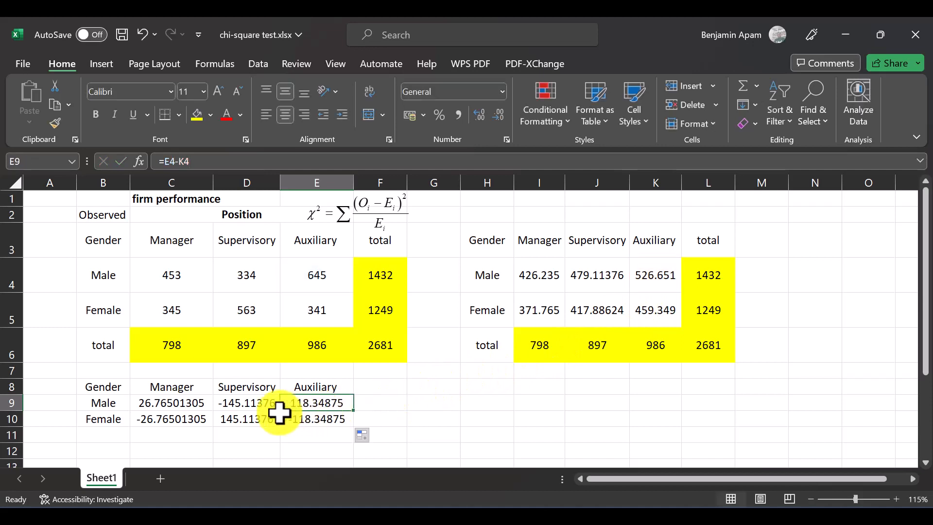
left_click(245, 418)
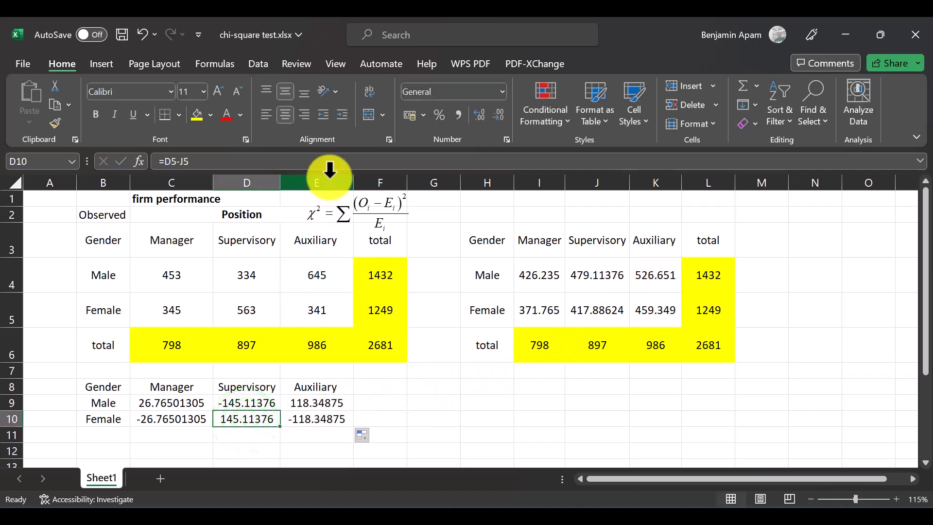
left_click(329, 157)
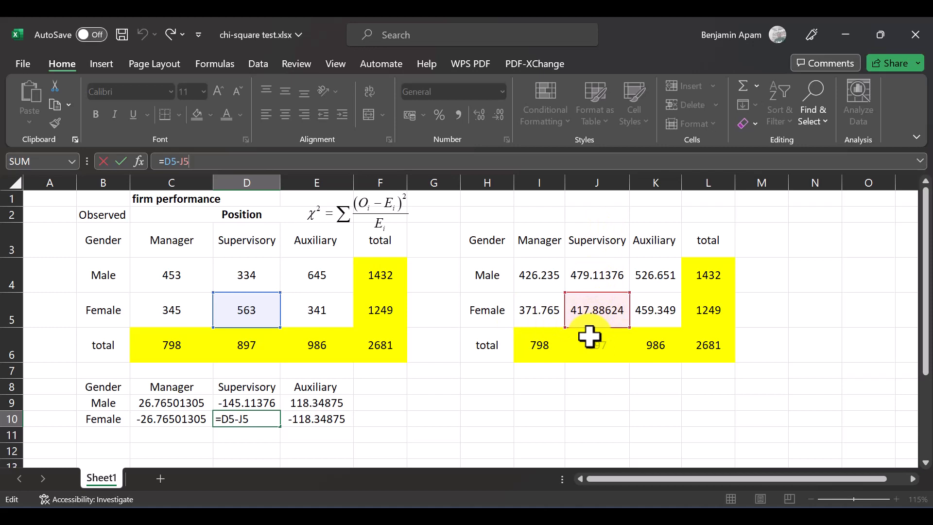
key("ctrl+Return")
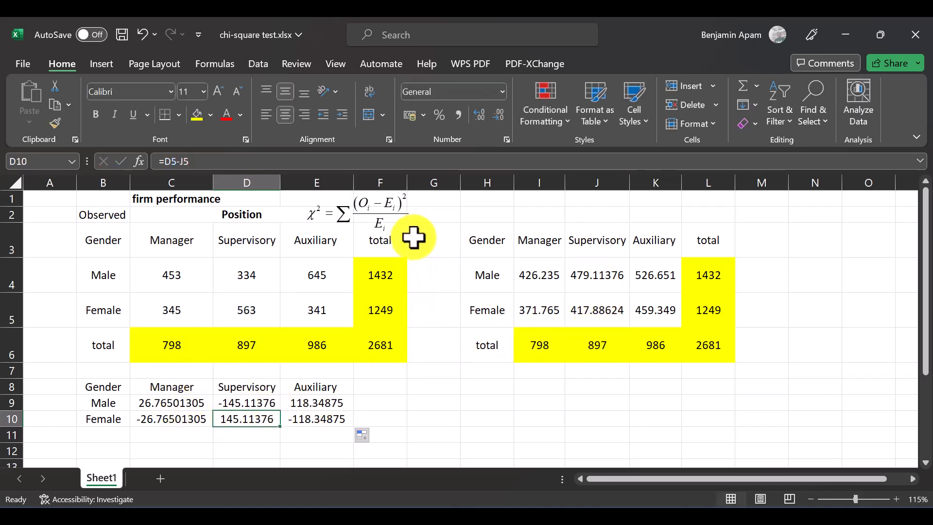
Step: Square the difference in C9 by changing its formula to =(C4-I4)^2, and fill it across and down to E10
left_click(174, 403)
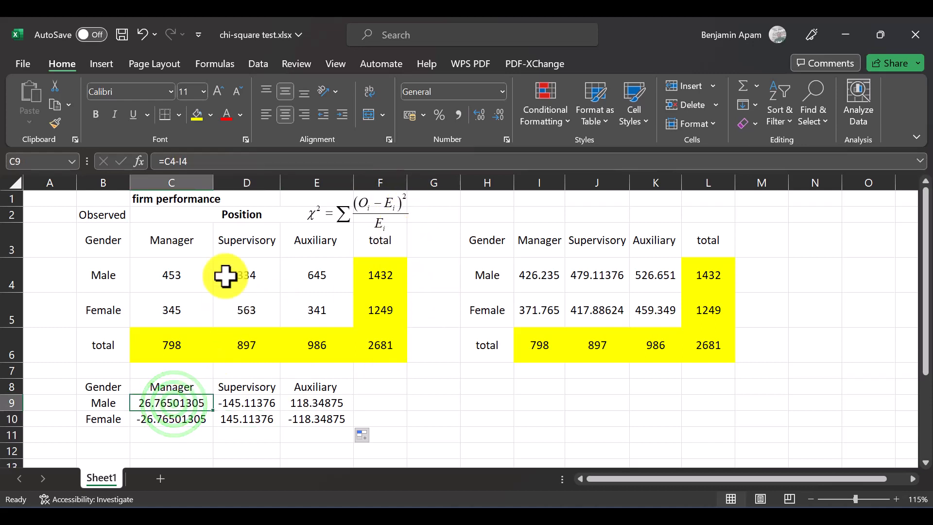
left_click(219, 162)
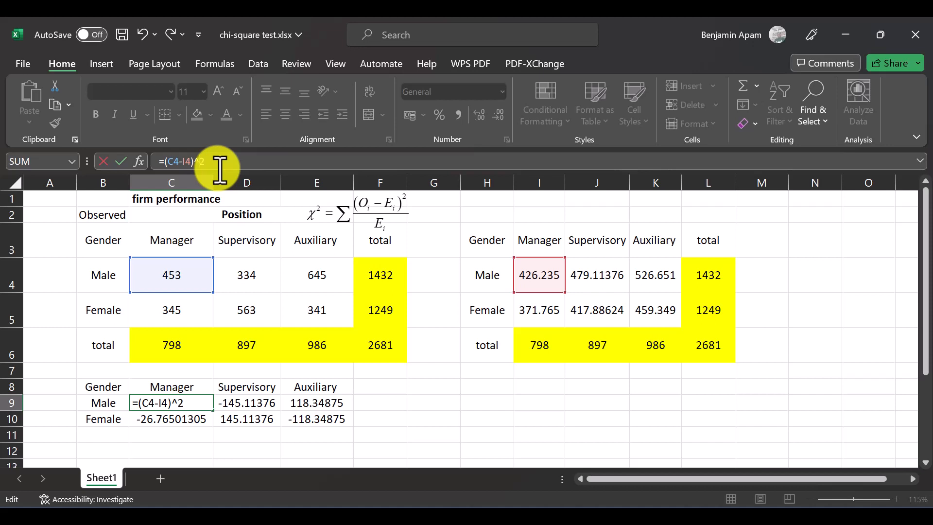
key("Return")
key("Up")
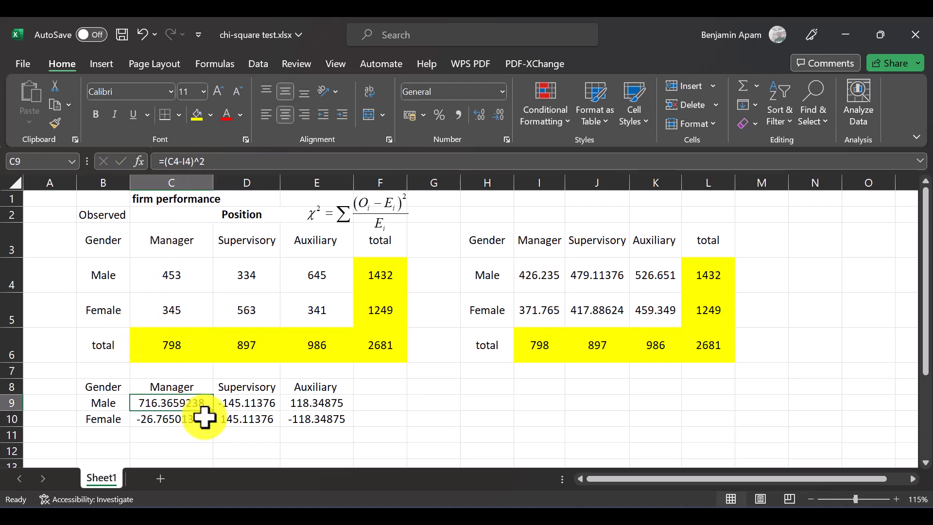
left_click_drag(214, 411, 325, 426)
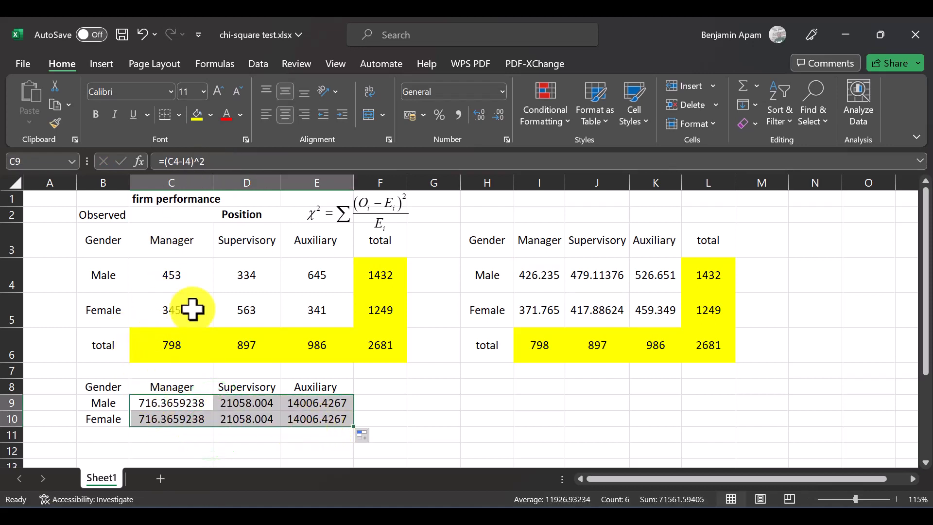
left_click(189, 402)
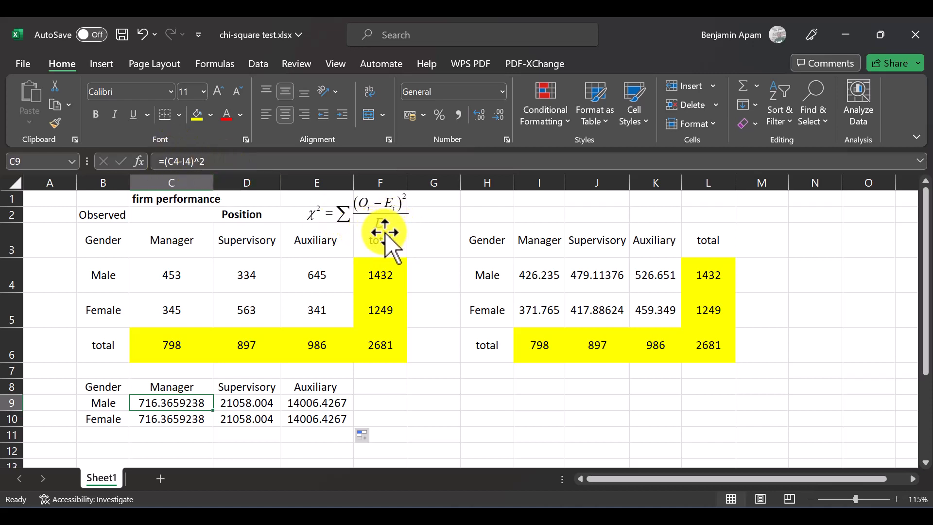
Step: Divide the squared difference in C9 by its expected frequency by changing the formula to =((C4-I4)^2)/I4
left_click(221, 161)
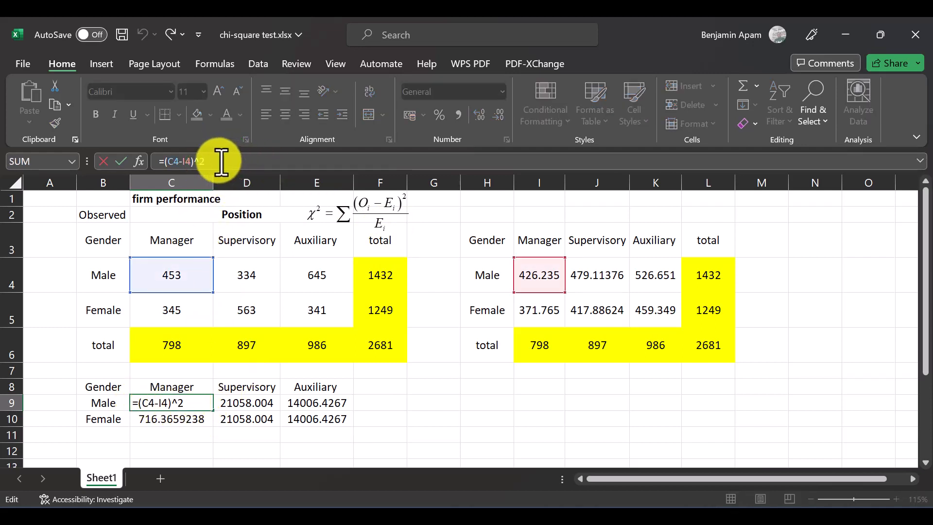
left_click(165, 161)
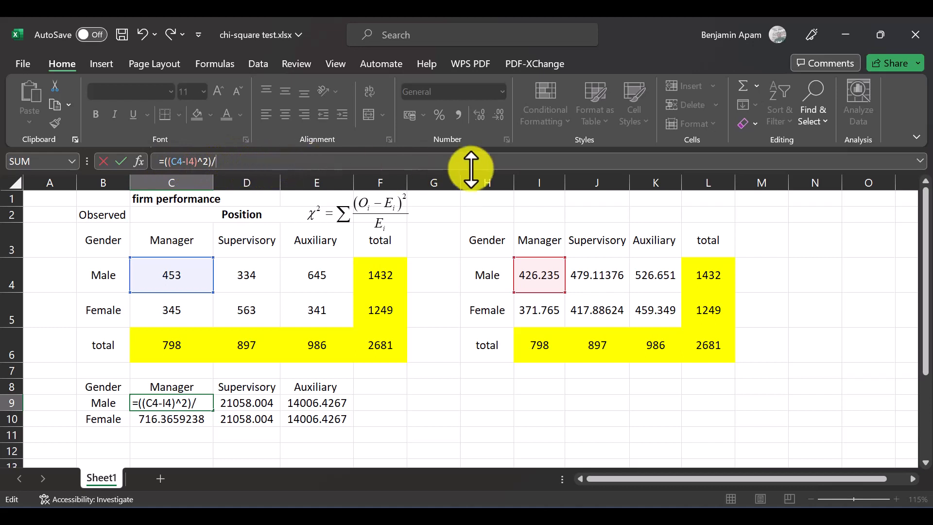
left_click(540, 275)
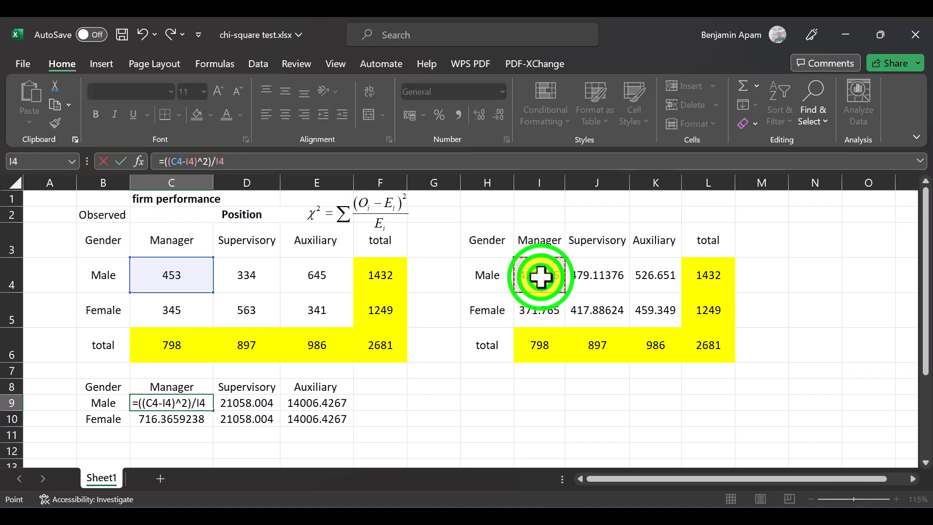
key("Return")
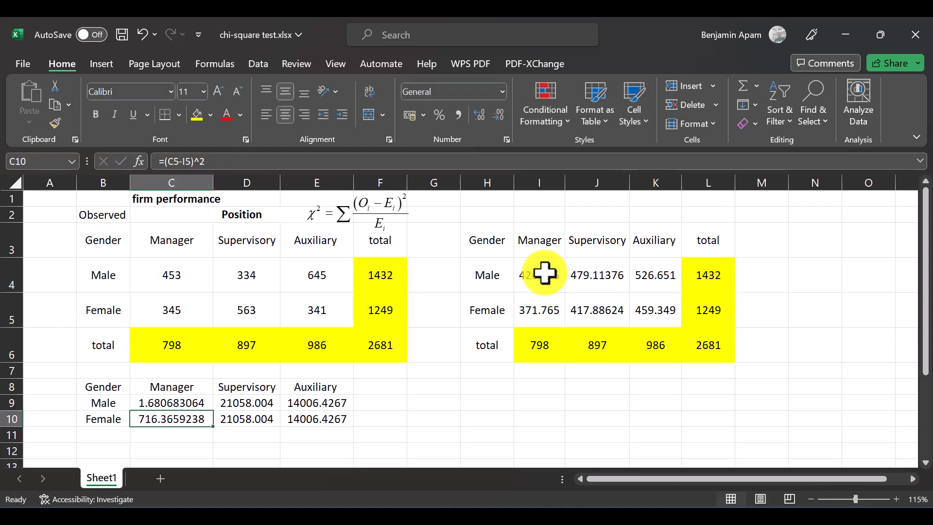
Step: Fill the (O-E)^2/E formula from C9 across and down to E10, and check the filled cells
key("Up")
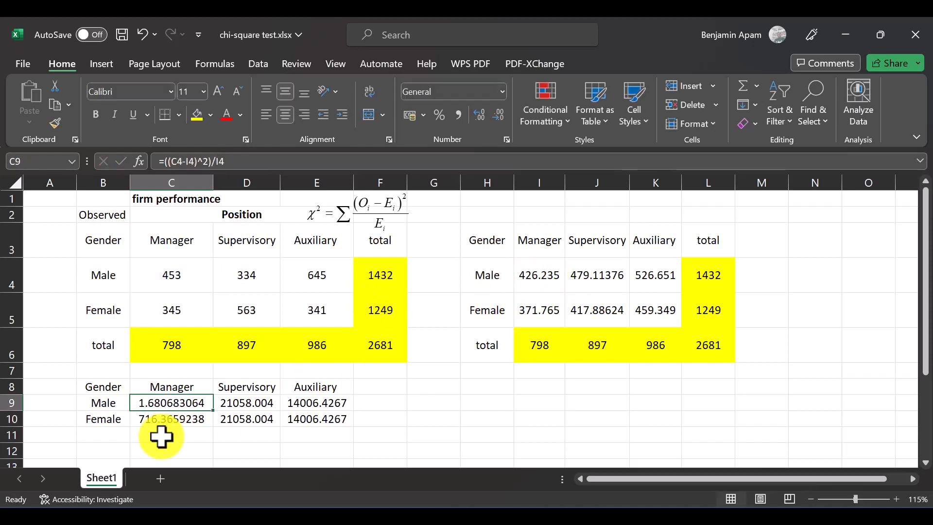
left_click_drag(213, 413, 321, 426)
left_click(253, 416)
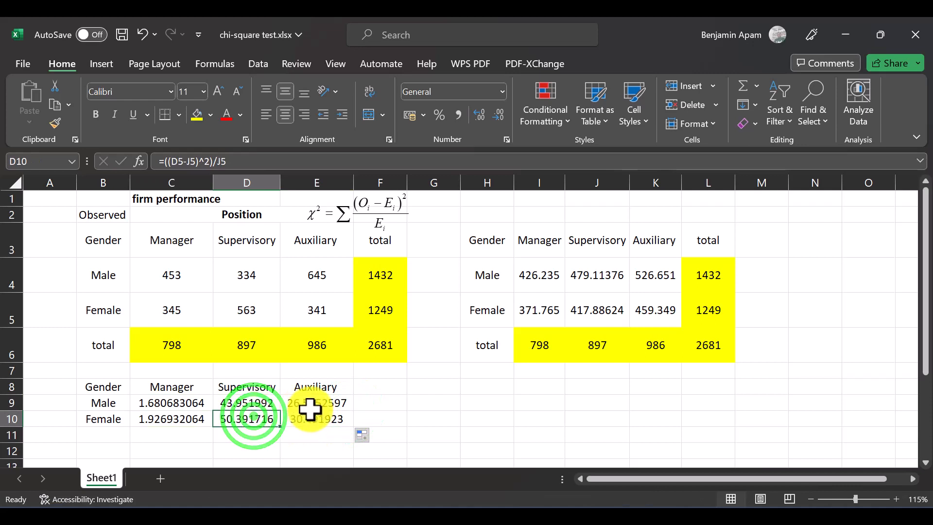
left_click_drag(146, 403, 330, 435)
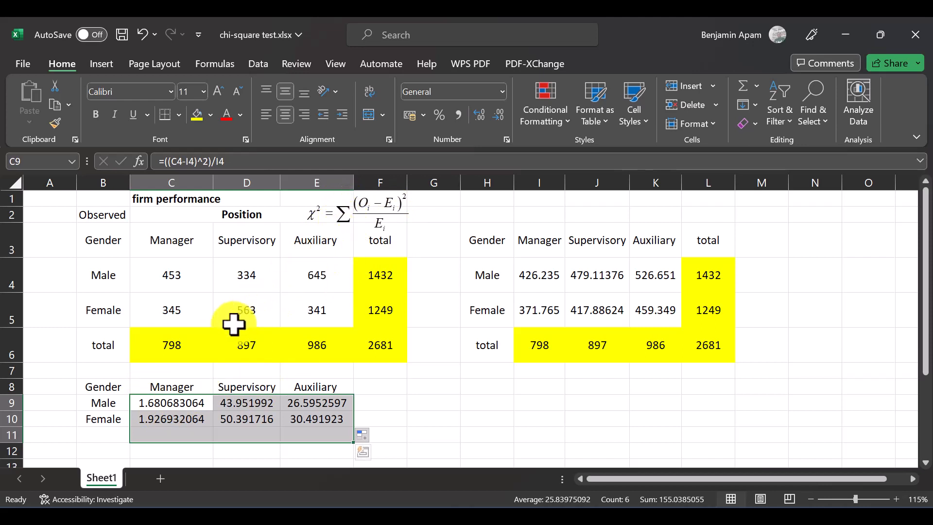
left_click(395, 419)
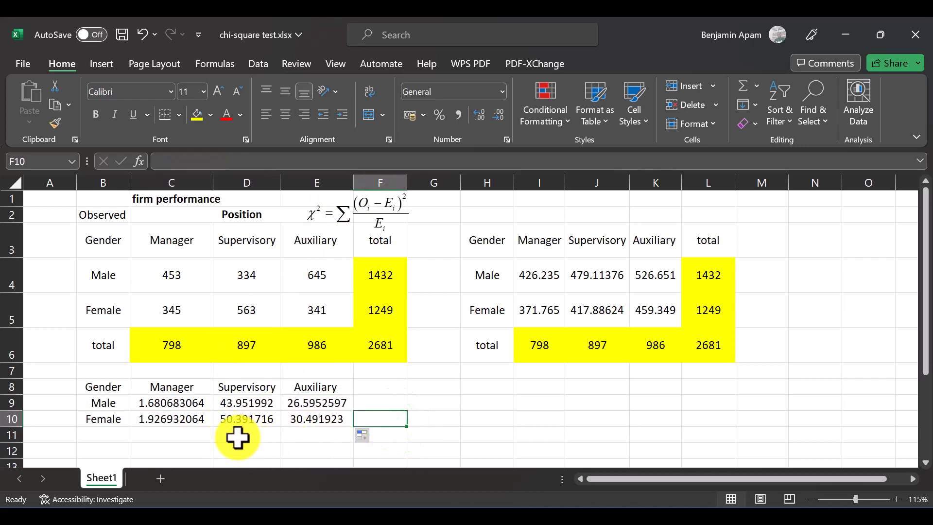
Step: Label B11 "Sum=" and add up all the chi-square terms in C11 with =SUM(C9:E10)
left_click(106, 442)
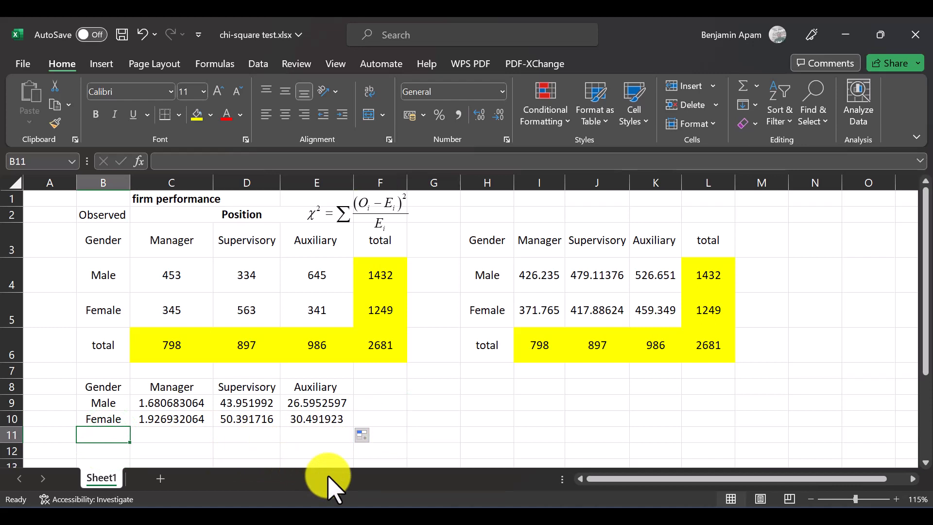
type("Sum=")
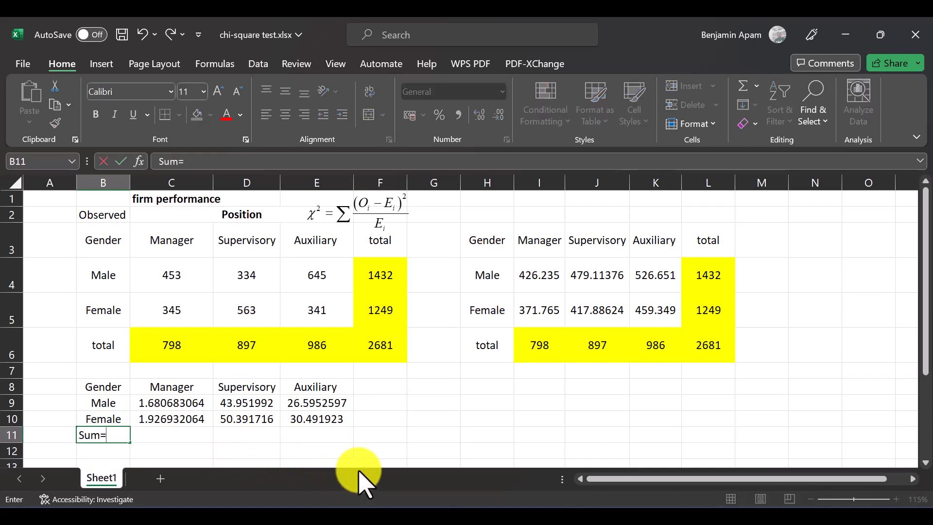
left_click(143, 435)
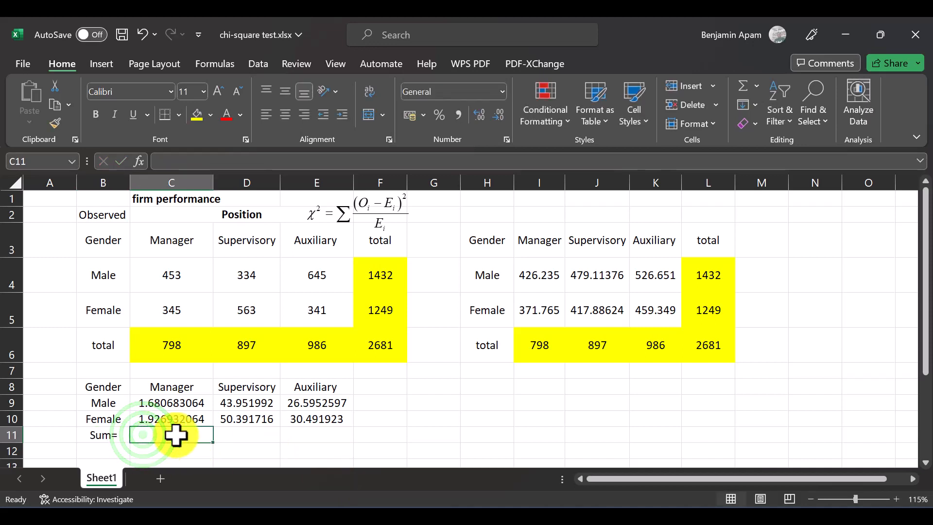
type("=sum")
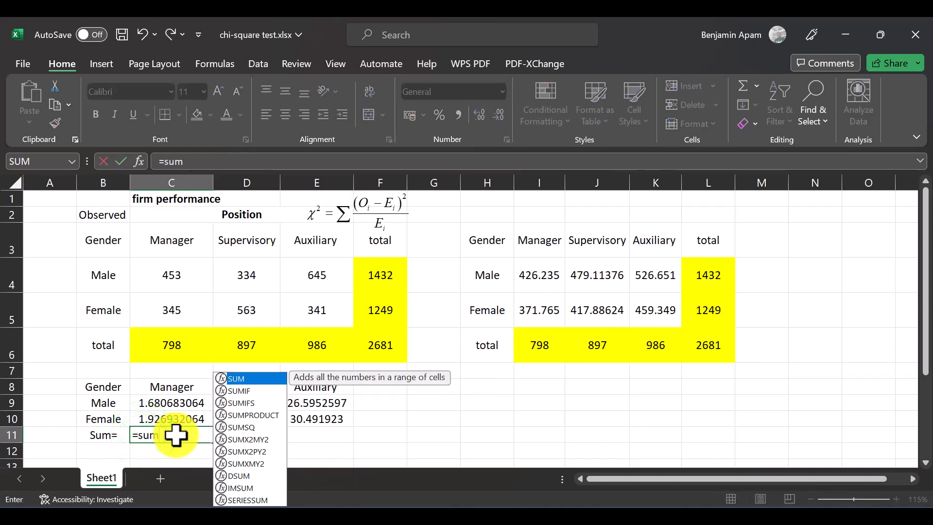
key("Tab")
left_click_drag(152, 405, 329, 416)
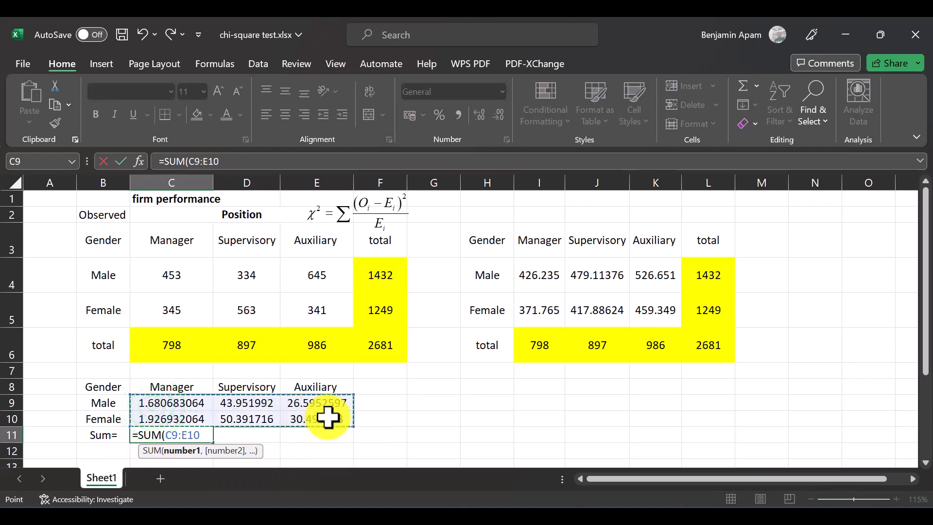
type(")")
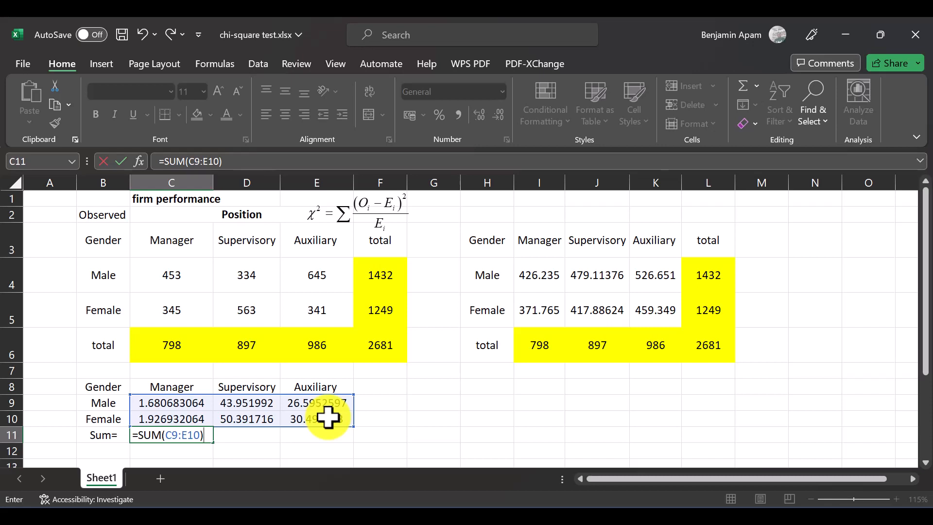
key("Return")
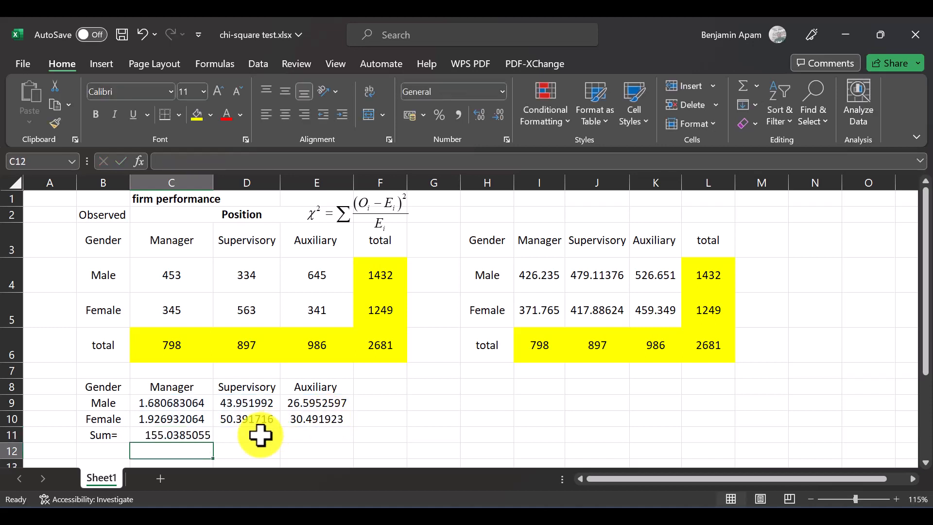
left_click(173, 436)
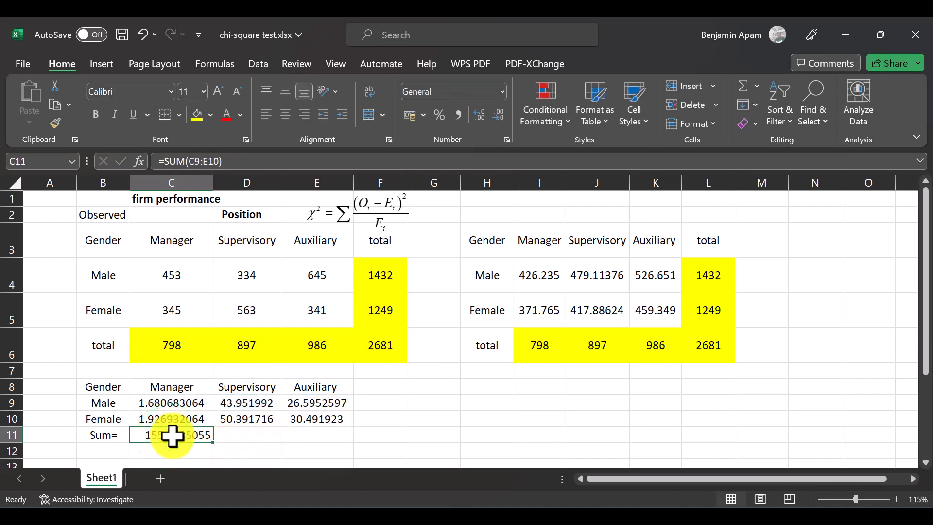